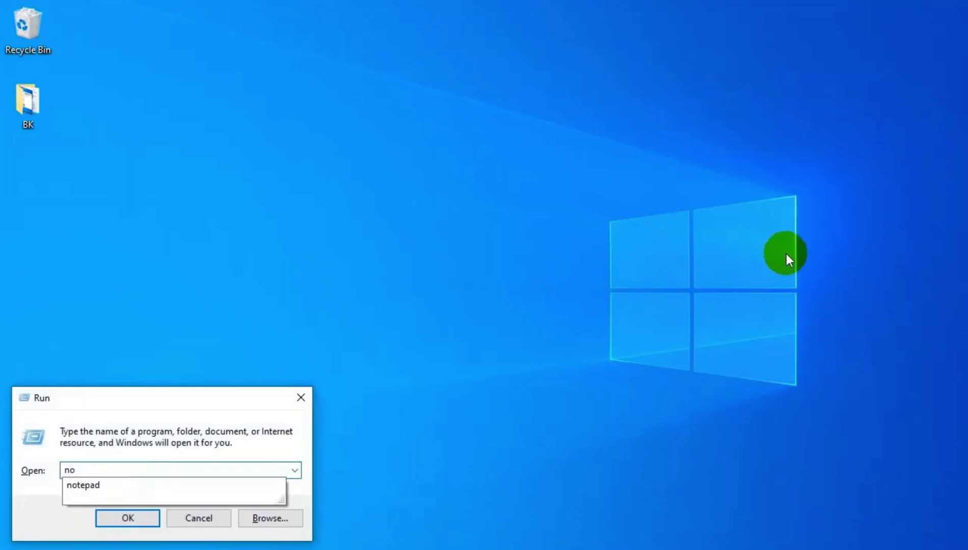
Launch Notepad from Run and write the intro about VLANs on Windows 10 with an Intel adapter.
{"action": "key", "text": "Down"}
{"action": "key", "text": "Return"}
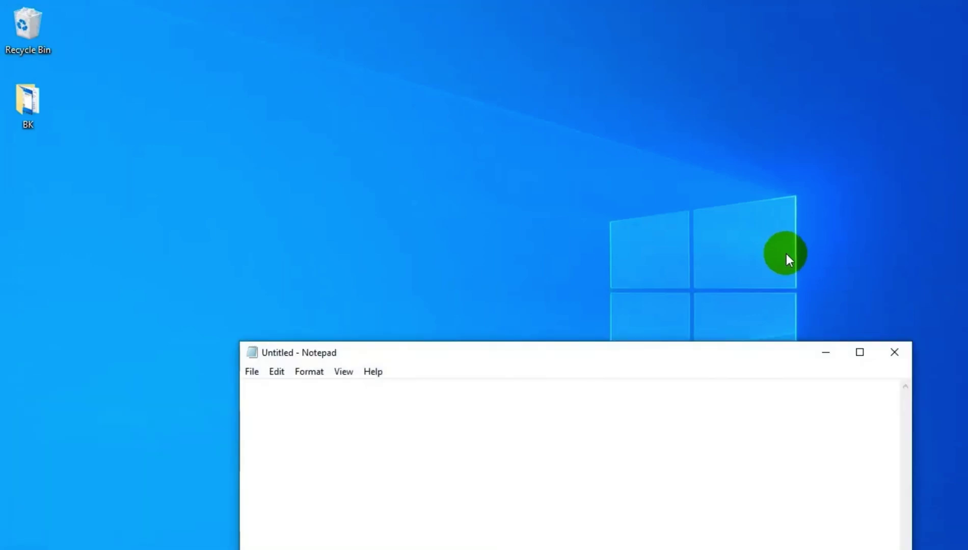
{"action": "type", "text": "Hi all i will show"}
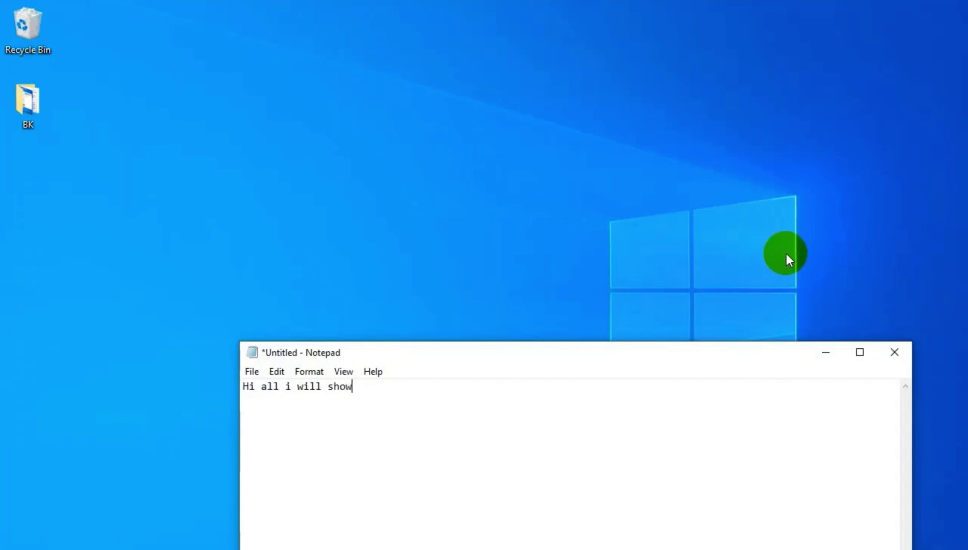
{"action": "type", "text": " you how to "}
{"action": "type", "text": "using vlan "}
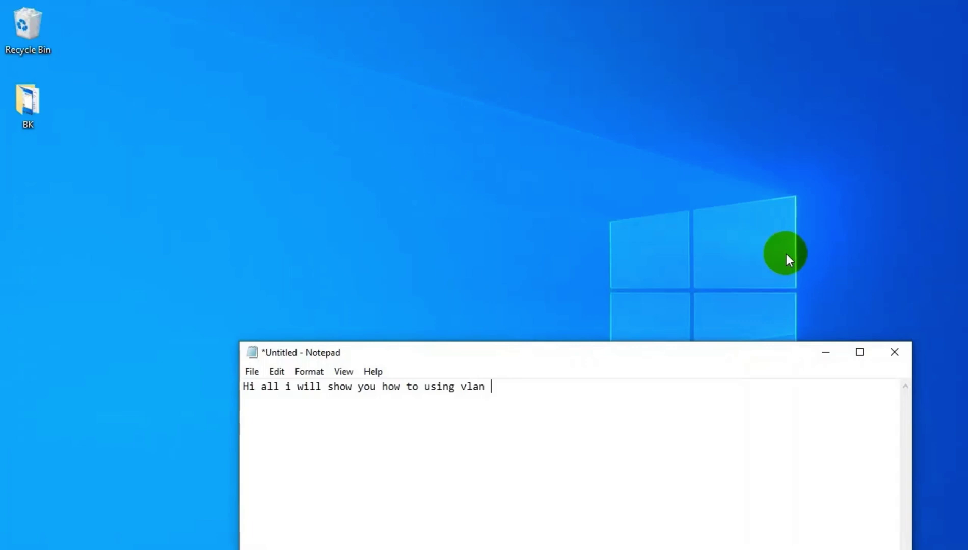
{"action": "type", "text": "on windows 10 w"}
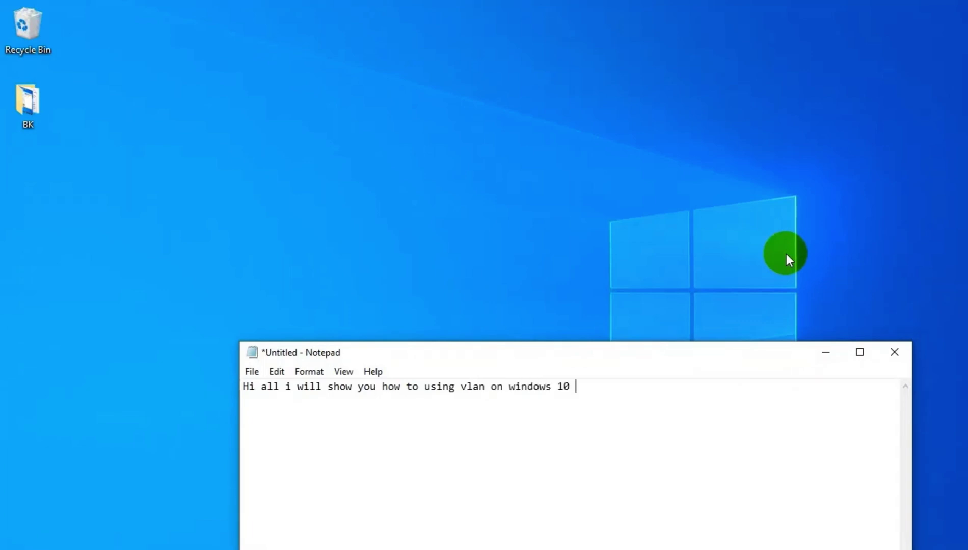
{"action": "type", "text": "tih"}
{"action": "key", "text": "BackSpace"}
{"action": "key", "text": "BackSpace"}
{"action": "key", "text": "BackSpace"}
{"action": "type", "text": "ith In"}
{"action": "type", "text": "tel"}
{"action": "type", "text": " Network"}
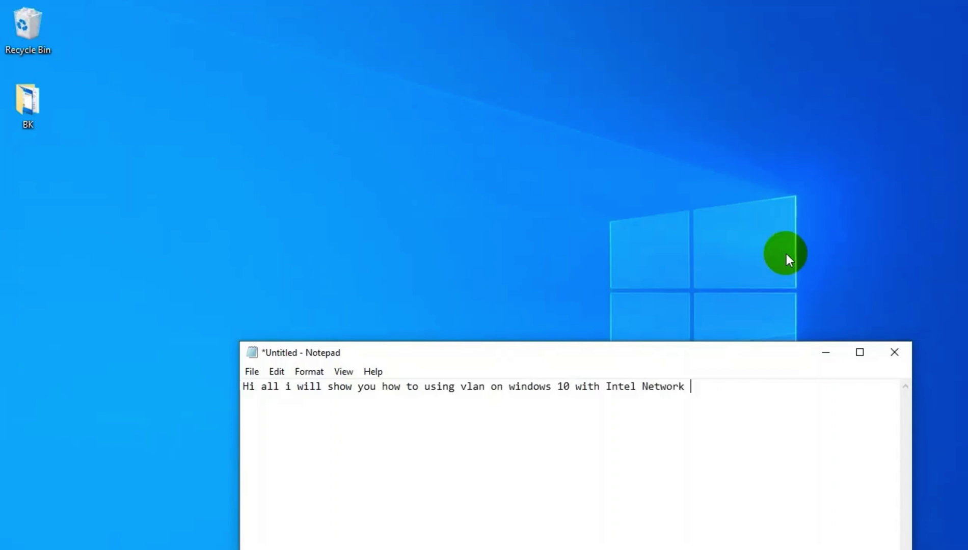
{"action": "type", "text": " Car"}
{"action": "key", "text": "BackSpace"}
{"action": "key", "text": "BackSpace"}
{"action": "key", "text": "BackSpace"}
{"action": "type", "text": "ad"}
{"action": "type", "text": "apter car"}
{"action": "type", "text": "d  "}
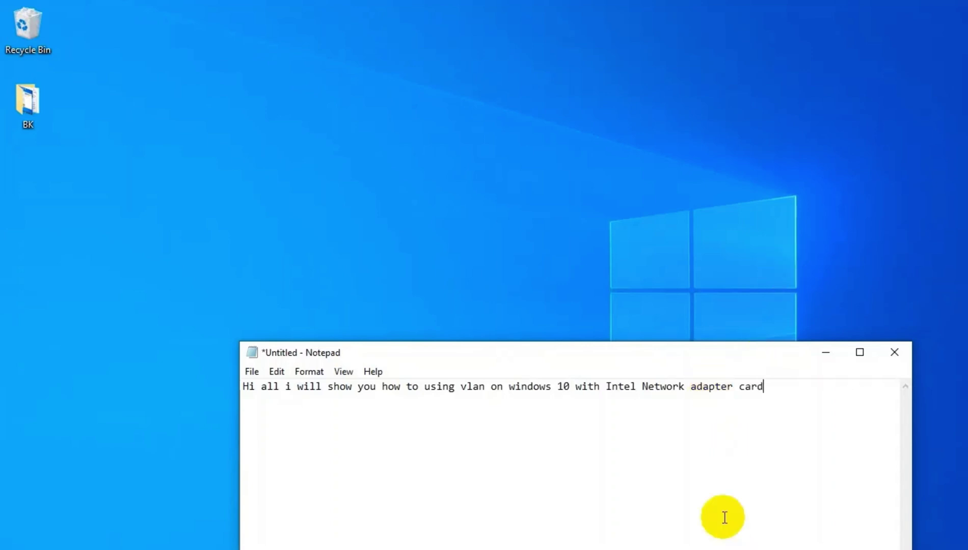
{"action": "type", "text": "Che"}
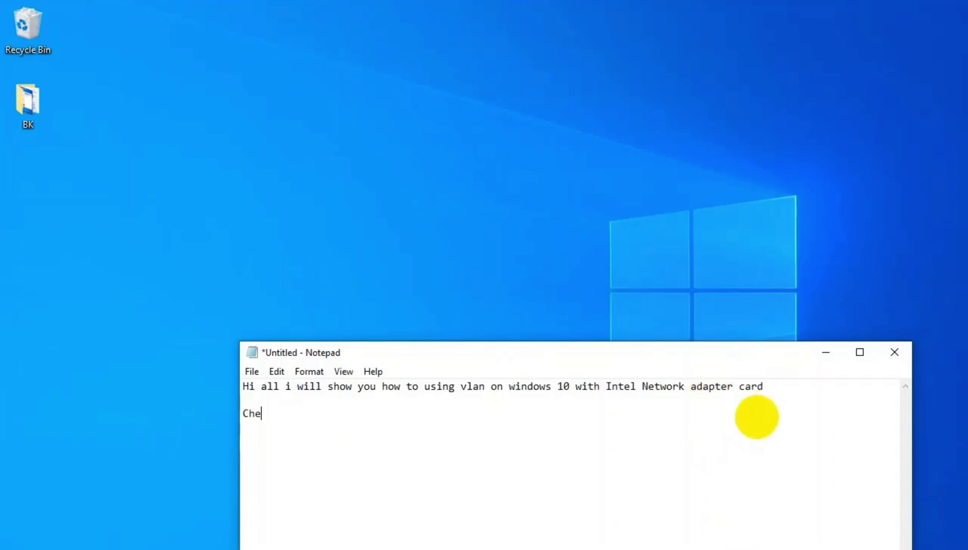
{"action": "type", "text": "cking our cure"}
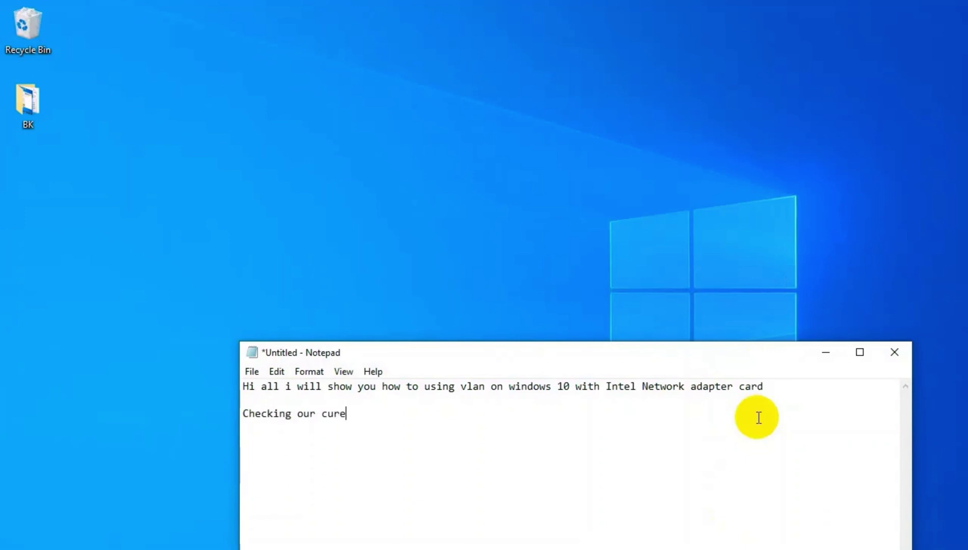
{"action": "type", "text": "ent"}
Add the line "Checking our current interface" and glance at the Intel adapter in Computer Management.
{"action": "key", "text": "BackSpace"}
{"action": "key", "text": "BackSpace"}
{"action": "key", "text": "BackSpace"}
{"action": "type", "text": "r"}
{"action": "type", "text": "rent interfaa"}
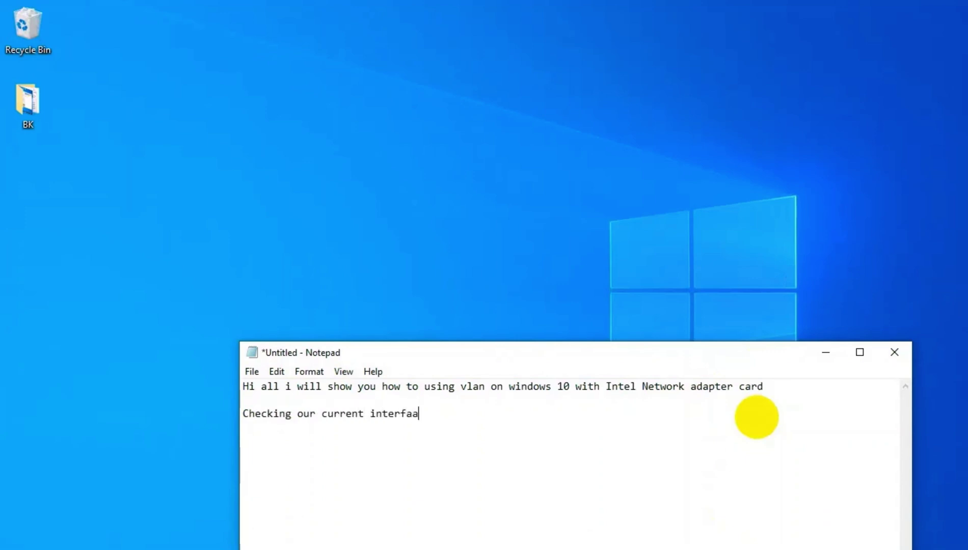
{"action": "type", "text": "ce"}
{"action": "key", "text": "BackSpace"}
{"action": "key", "text": "BackSpace"}
{"action": "key", "text": "BackSpace"}
{"action": "type", "text": "ce"}
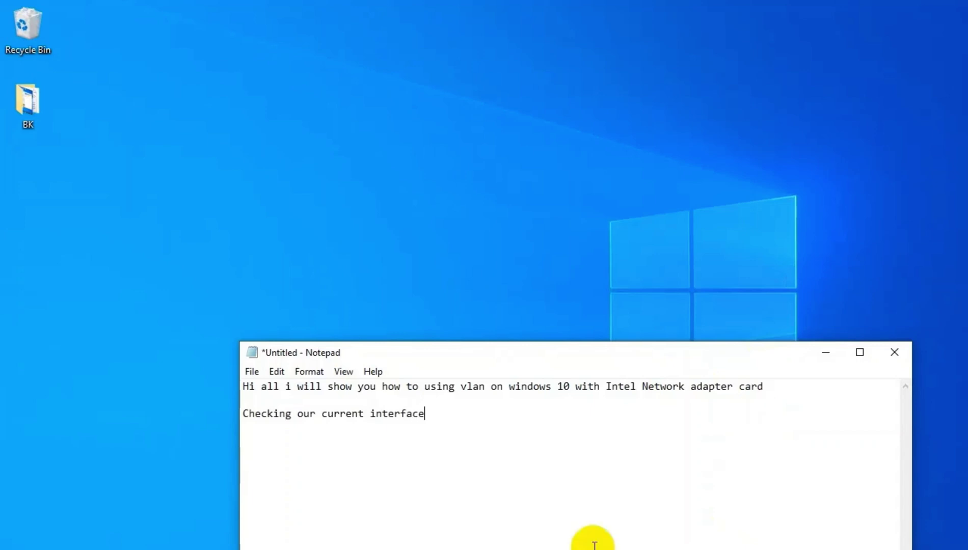
{"action": "left_click", "coordinate": [651, 540]}
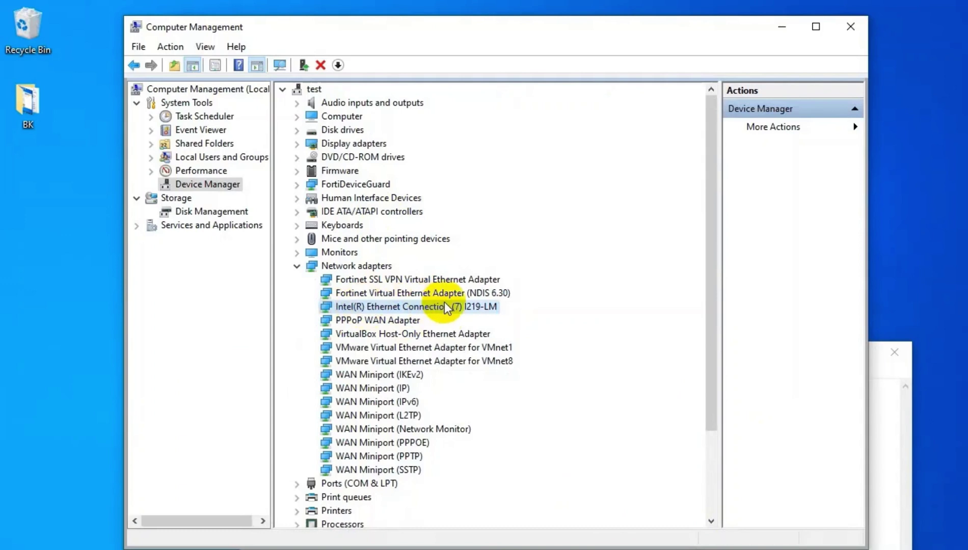
{"action": "left_click", "coordinate": [782, 26]}
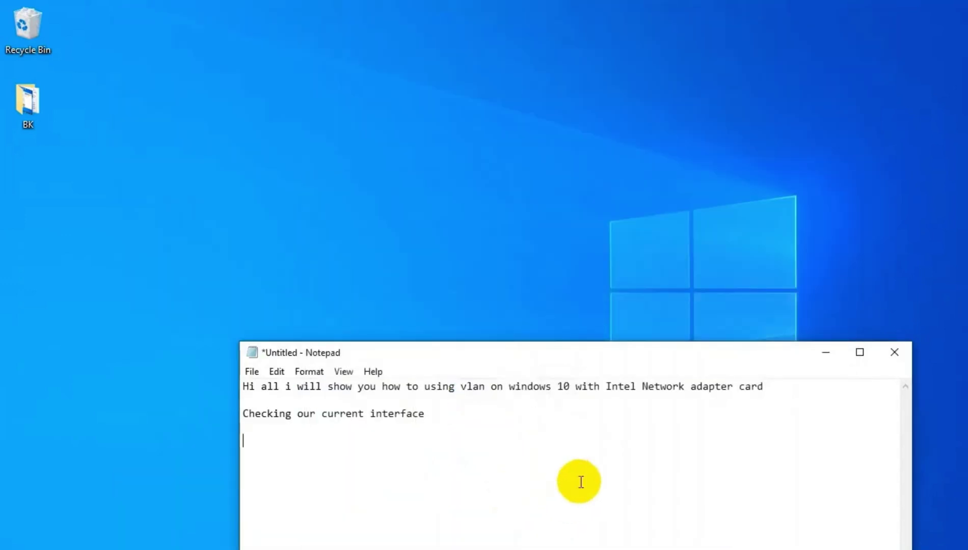
{"action": "type", "text": "-Go to goo"}
{"action": "type", "text": "gle download"}
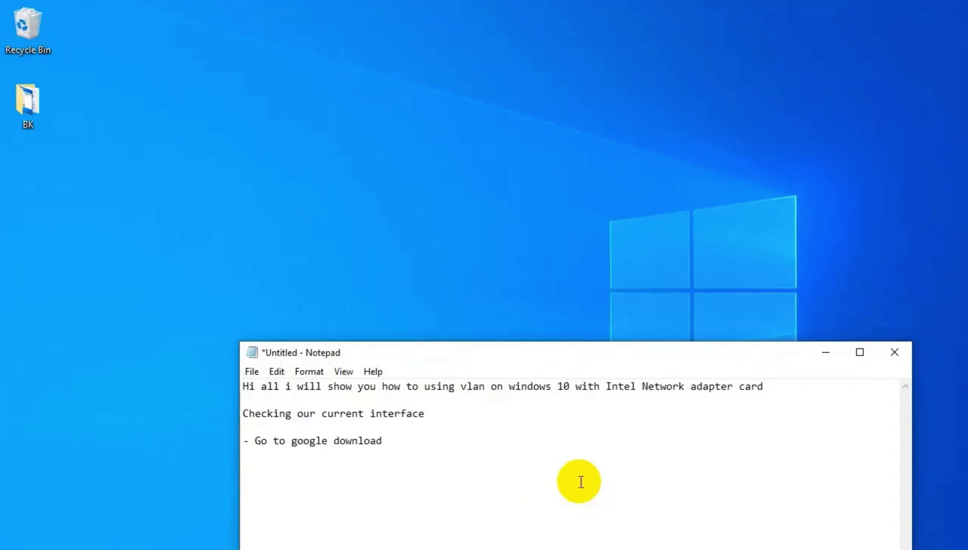
{"action": "type", "text": " Intel Proset "}
{"action": "type", "text": "adapter "}
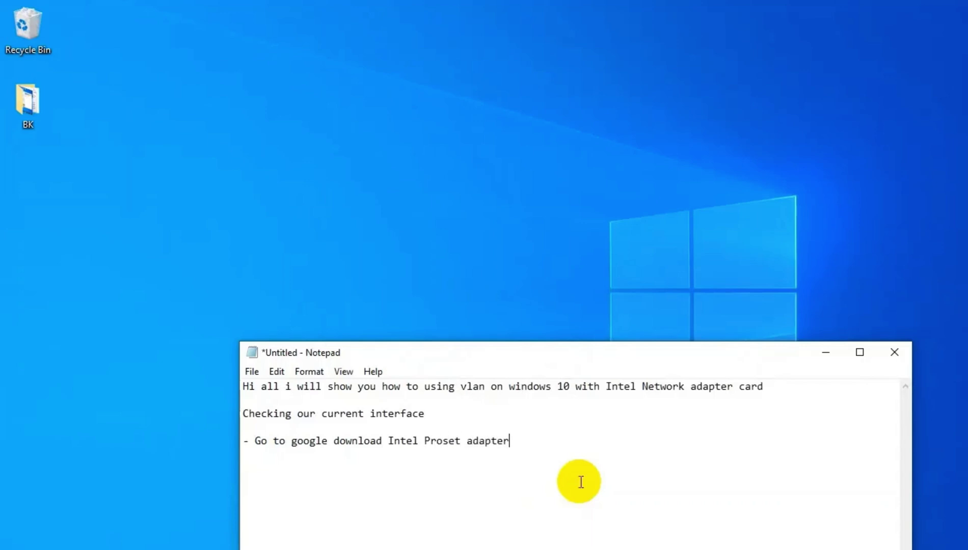
{"action": "type", "text": "for windows 1"}
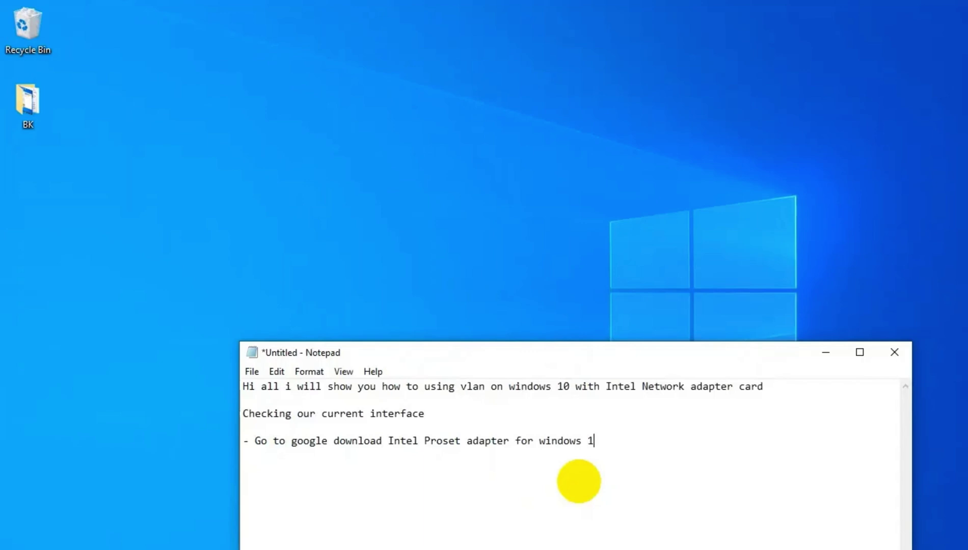
{"action": "type", "text": "0"}
Write the remaining outline steps, from installing PROSet to VLAN (3,4,5,...) trunking and interface testing.
{"action": "key", "text": "BackSpace"}
{"action": "key", "text": "BackSpace"}
{"action": "key", "text": "BackSpace"}
{"action": "type", "text": "nstall a"}
{"action": "type", "text": "nd"}
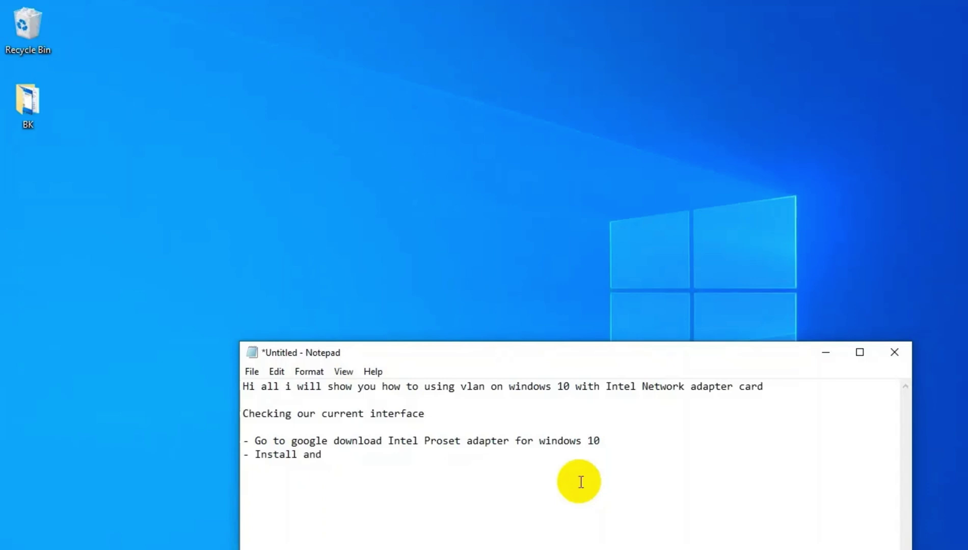
{"action": "key", "text": "BackSpace"}
{"action": "key", "text": "BackSpace"}
{"action": "key", "text": "BackSpace"}
{"action": "type", "text": "and config"}
{"action": "type", "text": "ure"}
{"action": "key", "text": "BackSpace"}
{"action": "key", "text": "BackSpace"}
{"action": "key", "text": "BackSpace"}
{"action": "type", "text": "create vlan on w"}
{"action": "type", "text": "indows "}
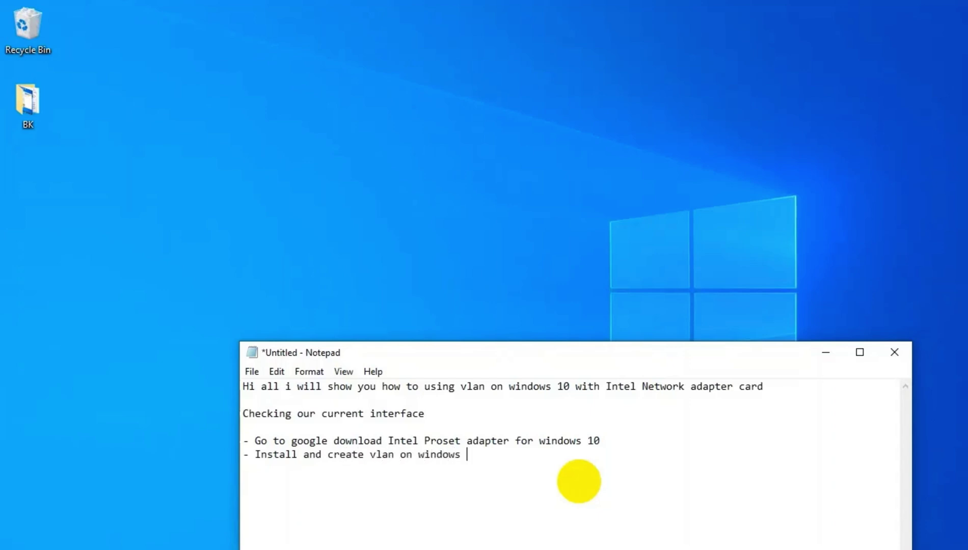
{"action": "type", "text": "10 -"}
{"action": "type", "text": " c"}
{"action": "type", "text": "onfigure v"}
{"action": "type", "text": "lan "}
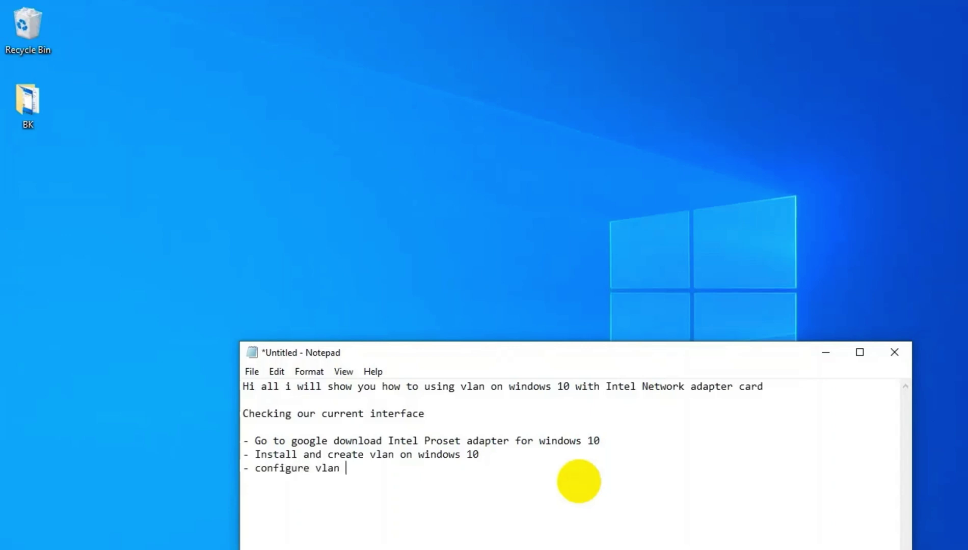
{"action": "type", "text": "trunk"}
{"action": "type", "text": "ing on s"}
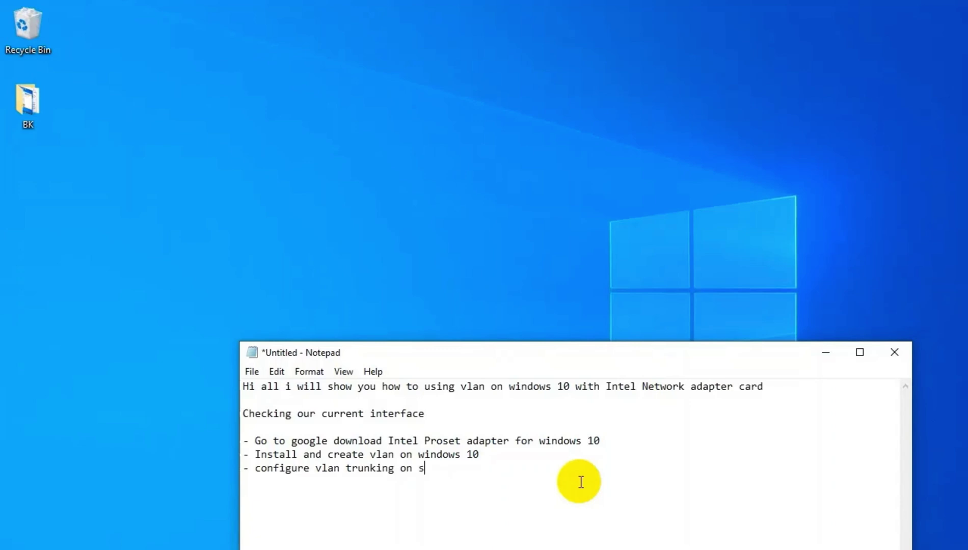
{"action": "type", "text": "witch "}
{"action": "type", "text": "and allow to w"}
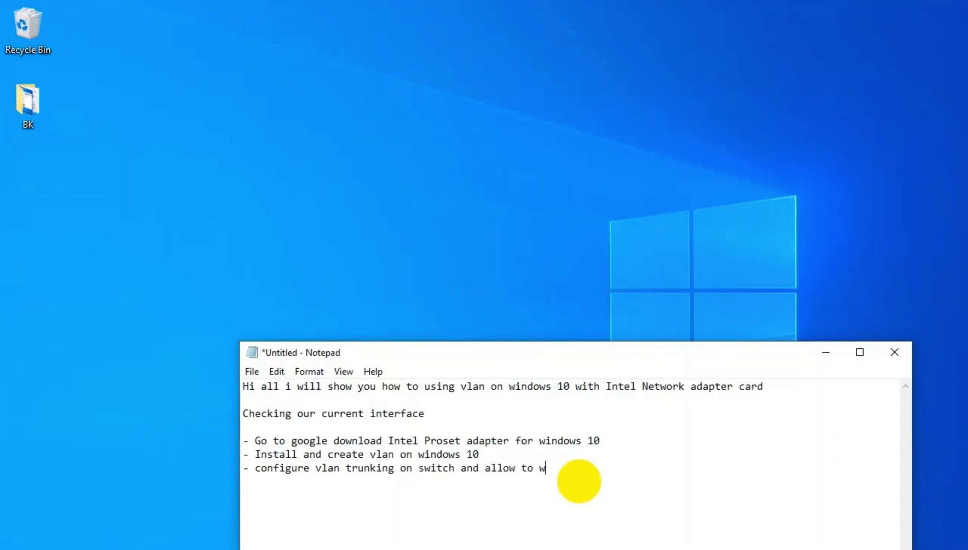
{"action": "type", "text": "indows 10 - "}
{"action": "type", "text": "testing e"}
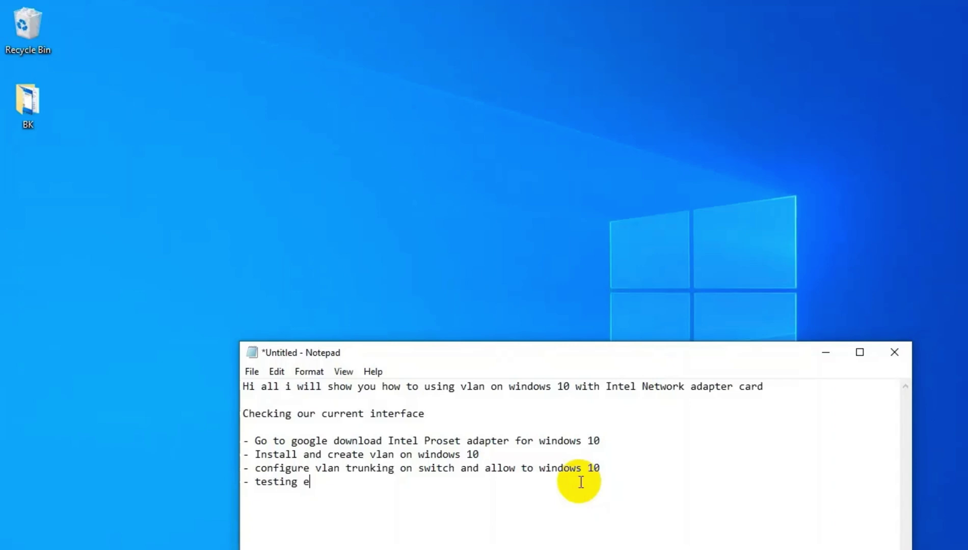
{"action": "key", "text": "BackSpace"}
{"action": "type", "text": "all inter"}
{"action": "type", "text": "face"}
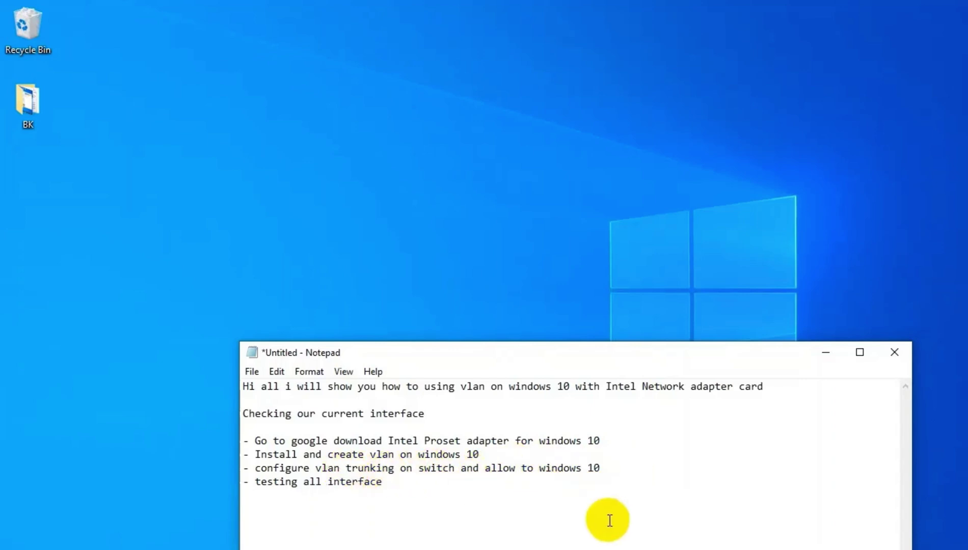
{"action": "type", "text": "("}
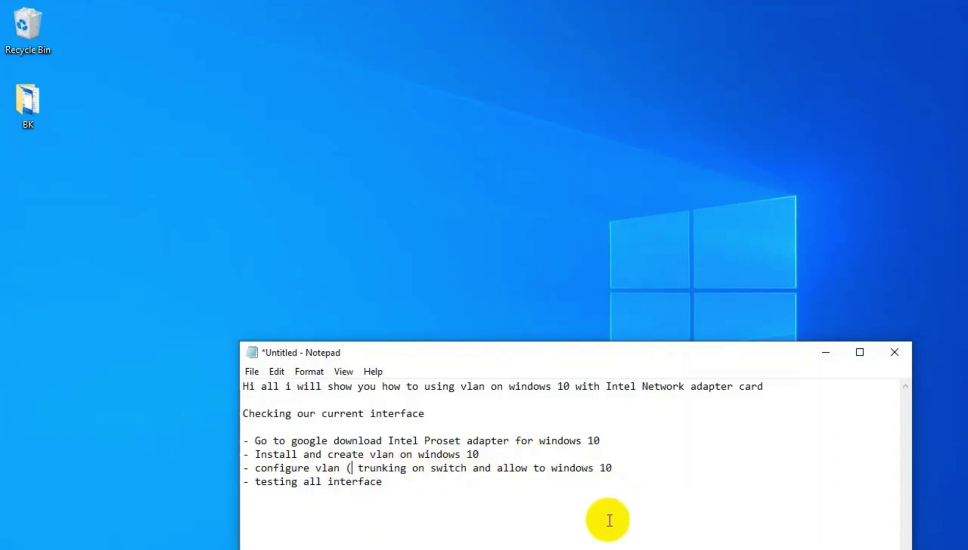
{"action": "type", "text": "3,"}
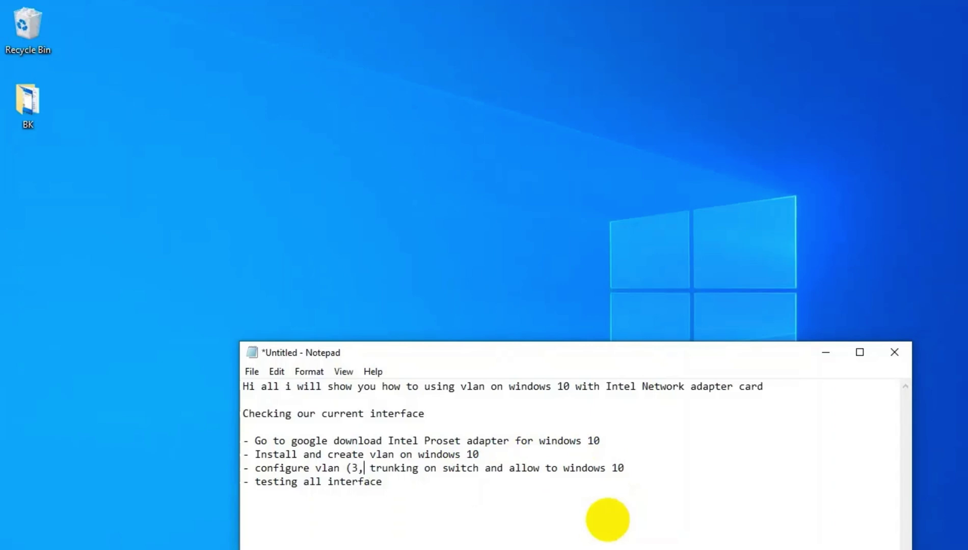
{"action": "type", "text": "4,5,"}
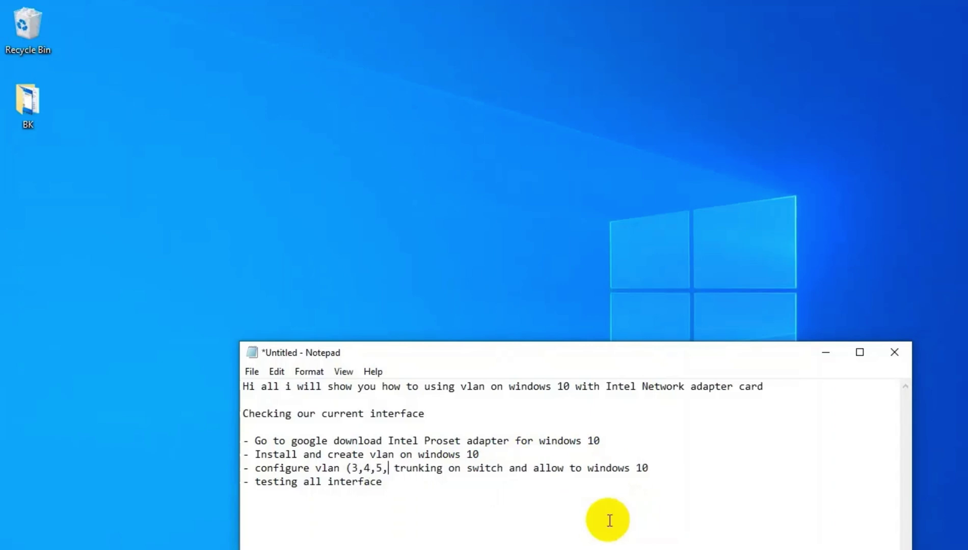
{"action": "type", "text": "33,"}
{"action": "key", "text": "BackSpace"}
{"action": "key", "text": "BackSpace"}
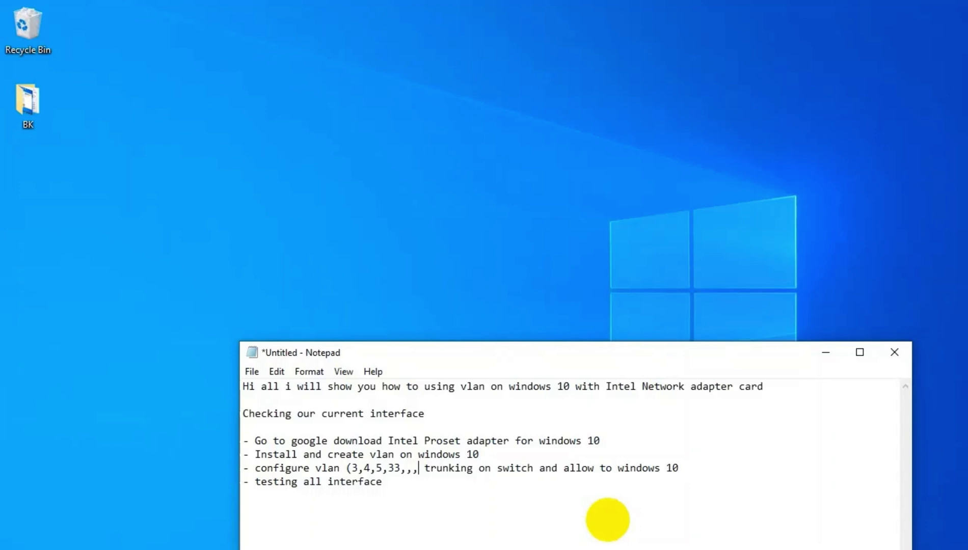
{"action": "key", "text": "BackSpace"}
{"action": "key", "text": "BackSpace"}
{"action": "type", "text": "..."}
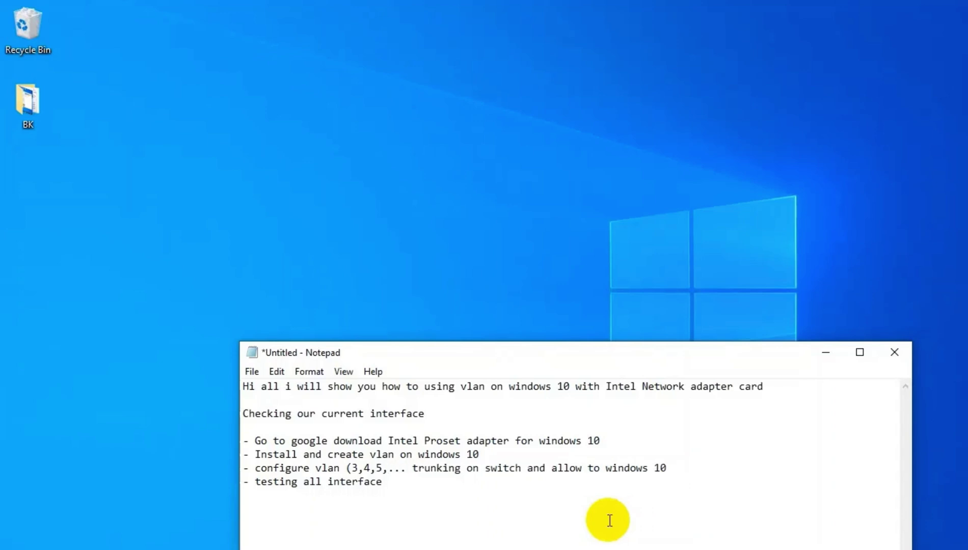
{"action": "type", "text": ")"}
Move the Notepad window toward the centre and launch Google Chrome from the taskbar.
{"action": "left_click_drag", "start_coordinate": [565, 361], "coordinate": [475, 155]}
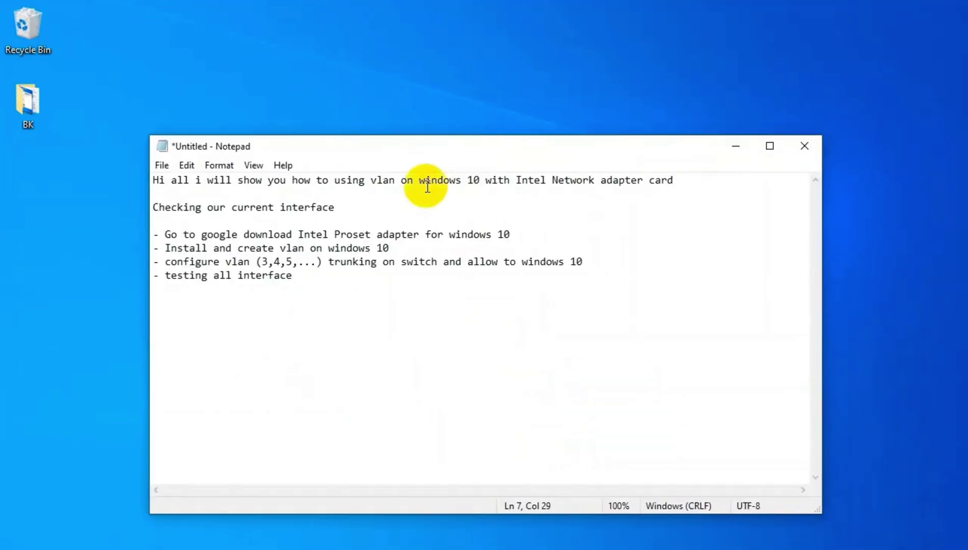
{"action": "left_click", "coordinate": [325, 276]}
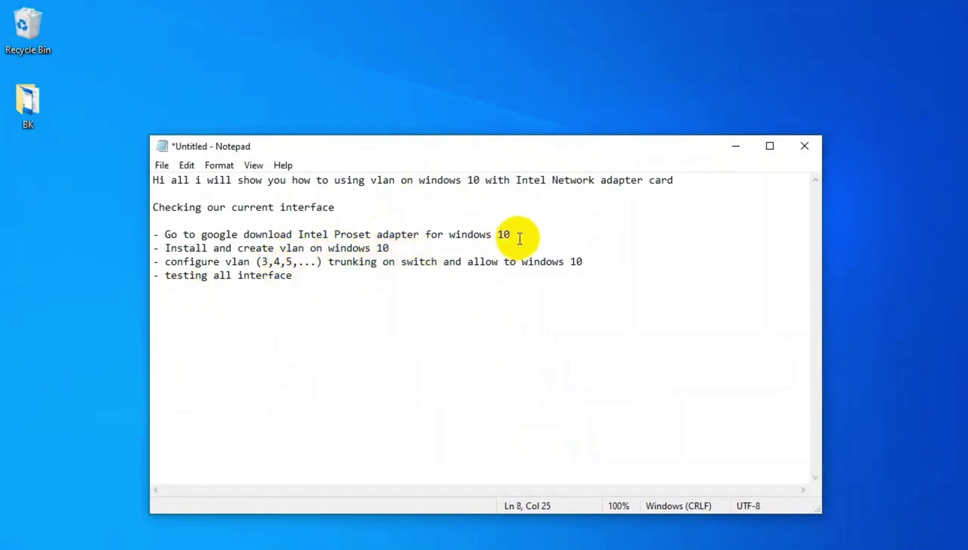
{"action": "mouse_move", "coordinate": [514, 234]}
{"action": "left_mouse_down"}
{"action": "mouse_move", "coordinate": [153, 206]}
{"action": "mouse_move", "coordinate": [511, 234]}
{"action": "left_mouse_up"}
{"action": "left_click", "coordinate": [230, 248]}
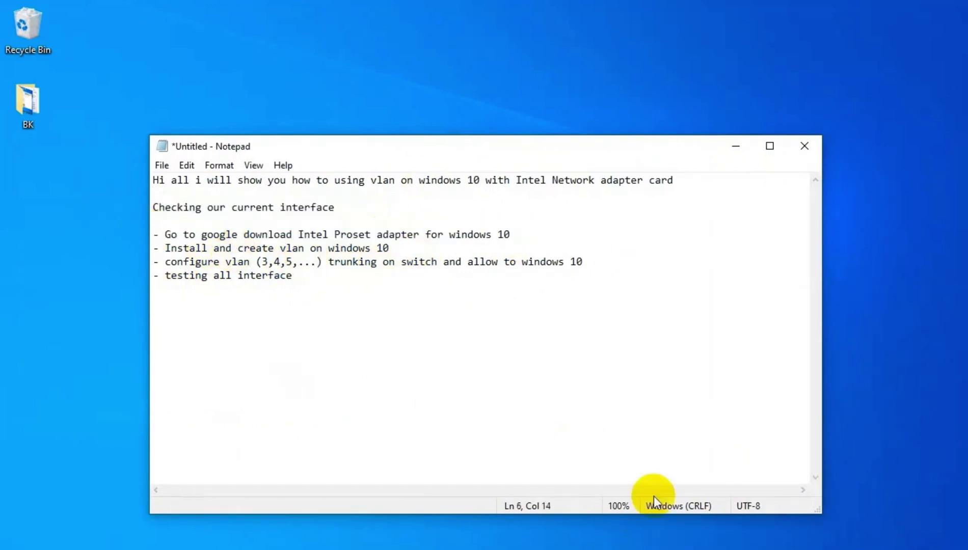
{"action": "left_click", "coordinate": [378, 546]}
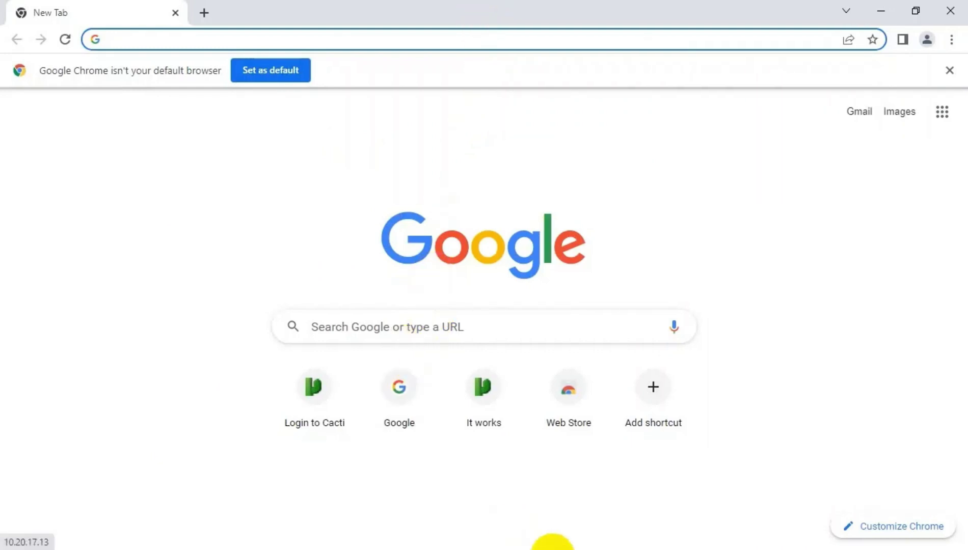
Copy "Intel Proset adapter" from the note and search Google for it.
{"action": "left_click", "coordinate": [756, 546]}
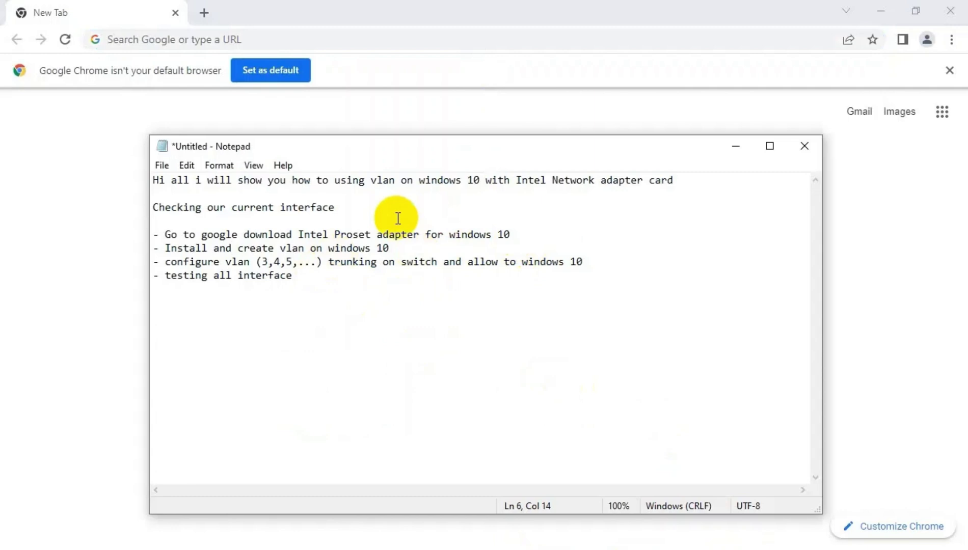
{"action": "left_click_drag", "start_coordinate": [298, 234], "coordinate": [417, 234]}
{"action": "key", "text": "ctrl+c"}
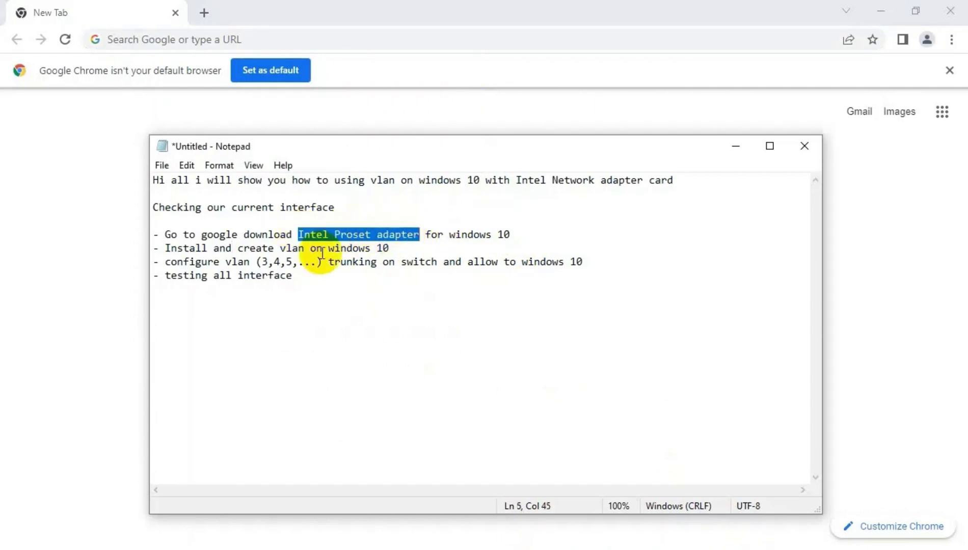
{"action": "left_click", "coordinate": [104, 273]}
{"action": "left_click", "coordinate": [376, 326]}
{"action": "left_click", "coordinate": [368, 360]}
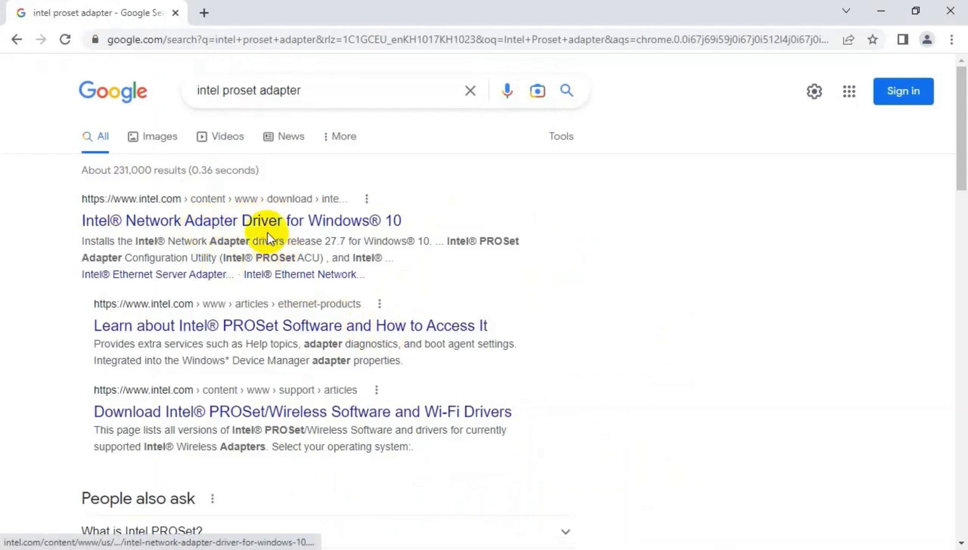
On Intel's driver page keep version 27.7 and download the 64-bit Wired_PROSet_27.7_x64.zip package.
{"action": "middle_click", "coordinate": [259, 226]}
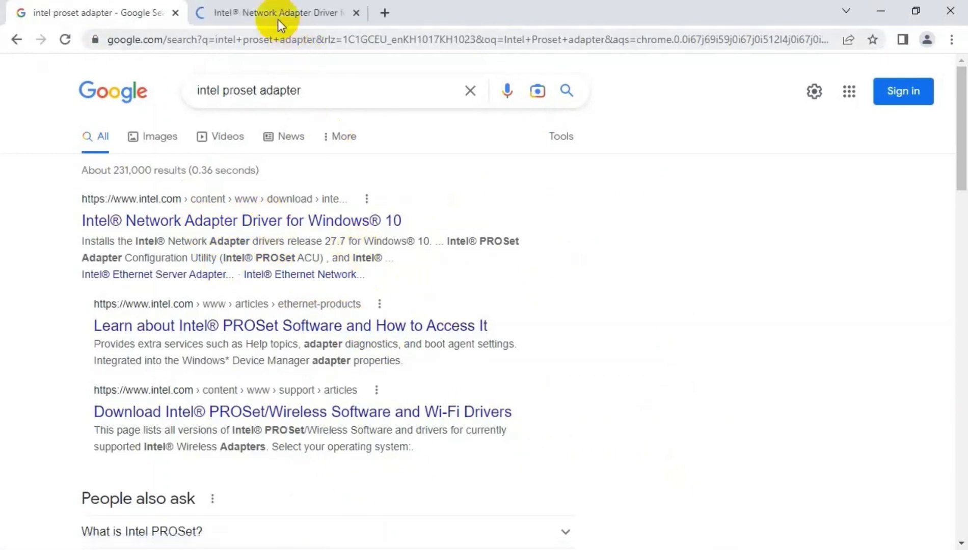
{"action": "left_click", "coordinate": [279, 13]}
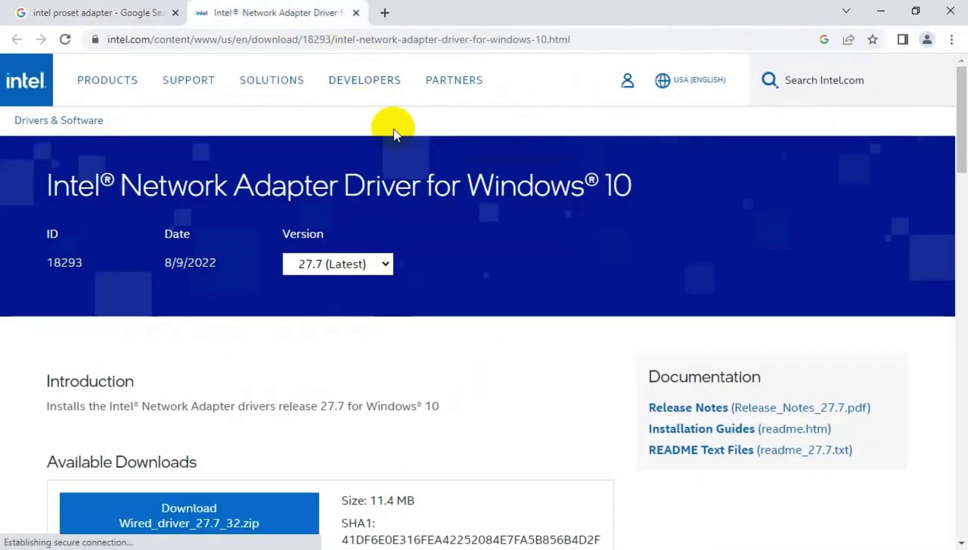
{"action": "left_click", "coordinate": [381, 265]}
{"action": "left_click", "coordinate": [332, 278]}
{"action": "scroll", "coordinate": [387, 334], "scroll_direction": "down", "scroll_amount": 2}
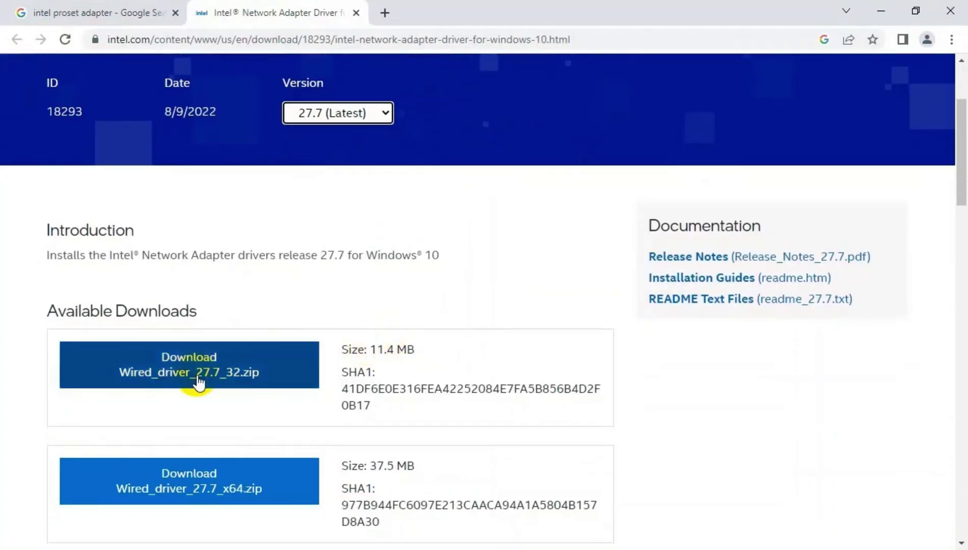
{"action": "scroll", "coordinate": [198, 381], "scroll_direction": "down", "scroll_amount": 1}
{"action": "scroll", "coordinate": [169, 309], "scroll_direction": "down", "scroll_amount": 2}
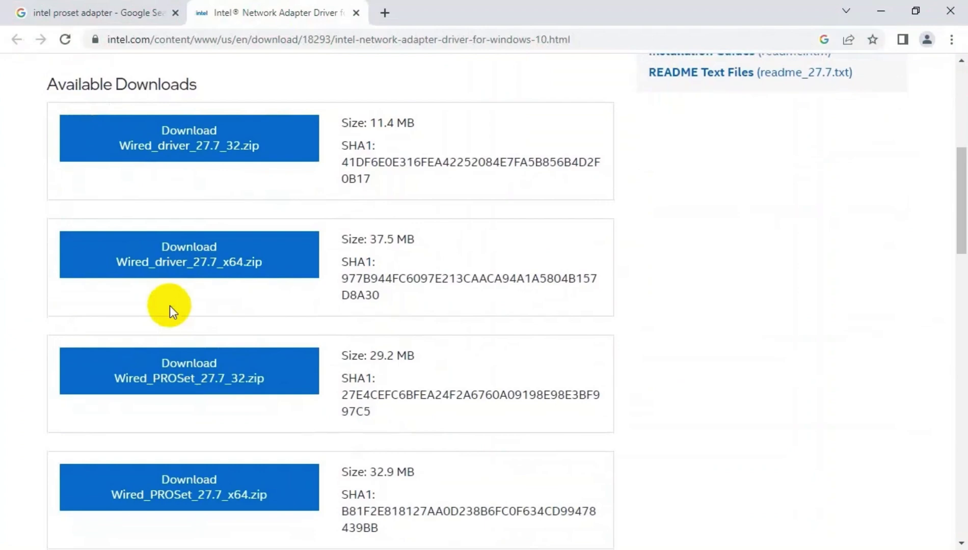
{"action": "scroll", "coordinate": [392, 284], "scroll_direction": "up", "scroll_amount": 1}
{"action": "scroll", "coordinate": [389, 283], "scroll_direction": "down", "scroll_amount": 1}
{"action": "scroll", "coordinate": [390, 283], "scroll_direction": "down", "scroll_amount": 2}
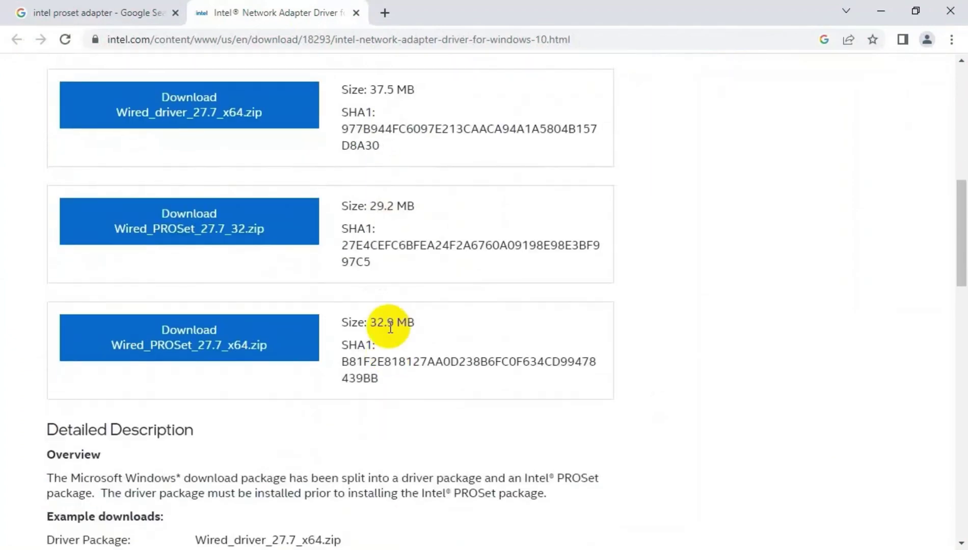
{"action": "scroll", "coordinate": [389, 333], "scroll_direction": "down", "scroll_amount": 2}
{"action": "scroll", "coordinate": [391, 349], "scroll_direction": "down", "scroll_amount": 1}
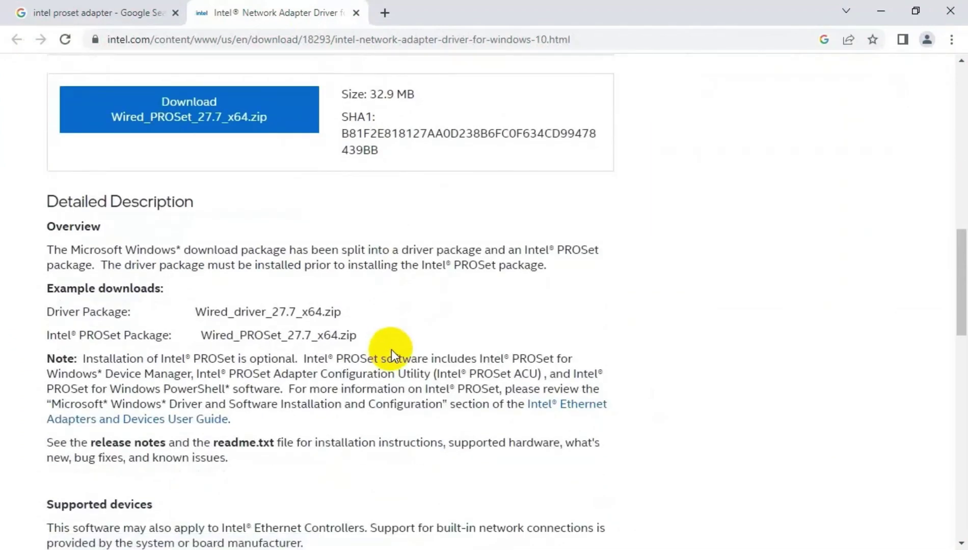
{"action": "scroll", "coordinate": [391, 349], "scroll_direction": "down", "scroll_amount": 5}
{"action": "scroll", "coordinate": [392, 349], "scroll_direction": "up", "scroll_amount": 5}
{"action": "scroll", "coordinate": [391, 349], "scroll_direction": "up", "scroll_amount": 3}
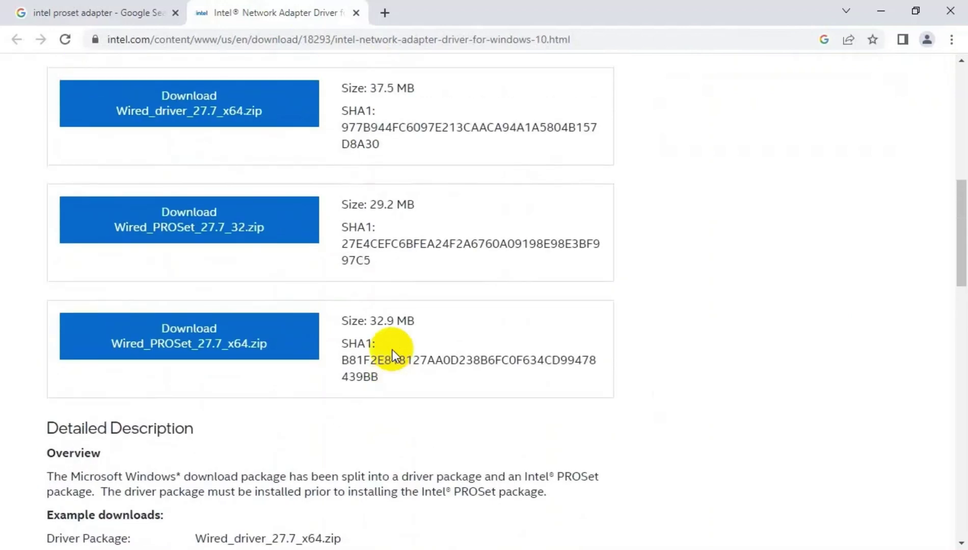
{"action": "scroll", "coordinate": [391, 349], "scroll_direction": "up", "scroll_amount": 2}
{"action": "scroll", "coordinate": [174, 424], "scroll_direction": "up", "scroll_amount": 2}
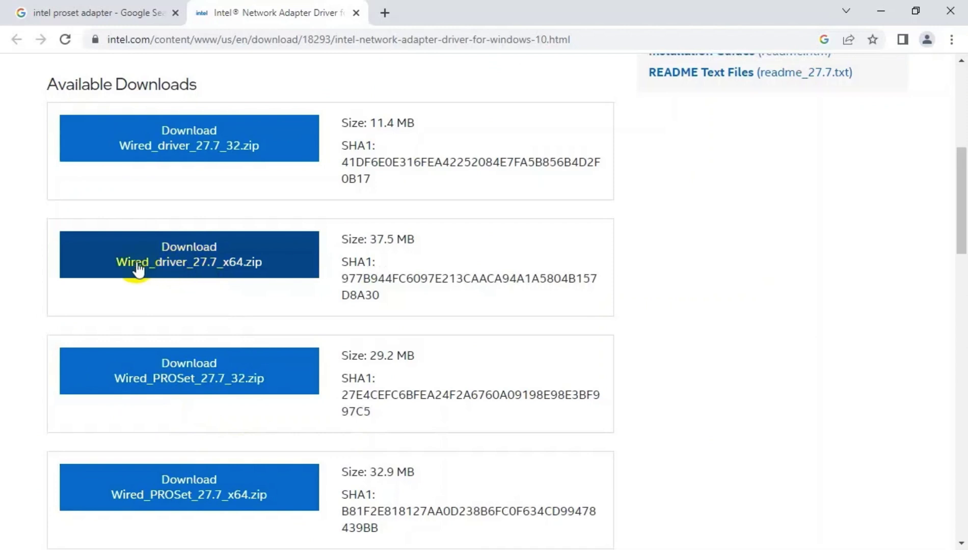
{"action": "scroll", "coordinate": [219, 507], "scroll_direction": "down", "scroll_amount": 1}
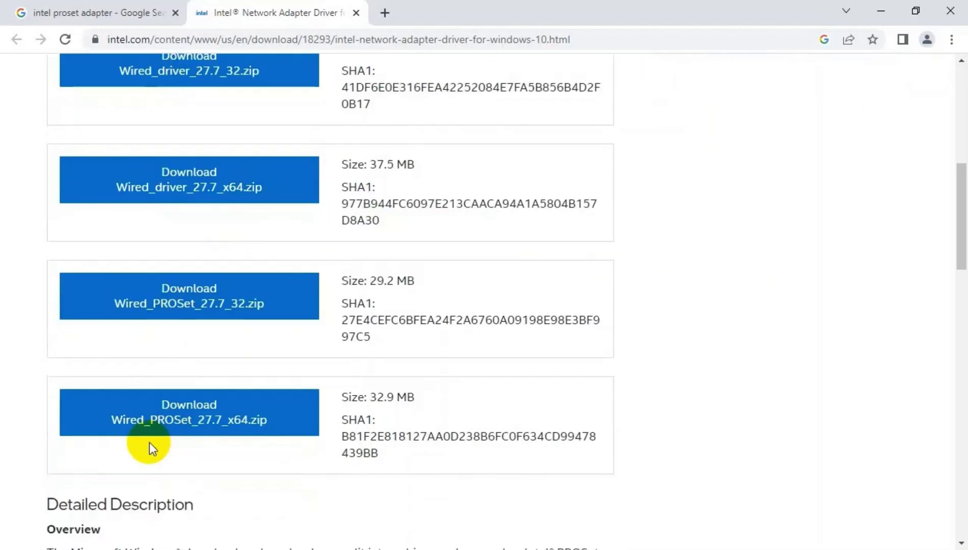
{"action": "left_click", "coordinate": [186, 419]}
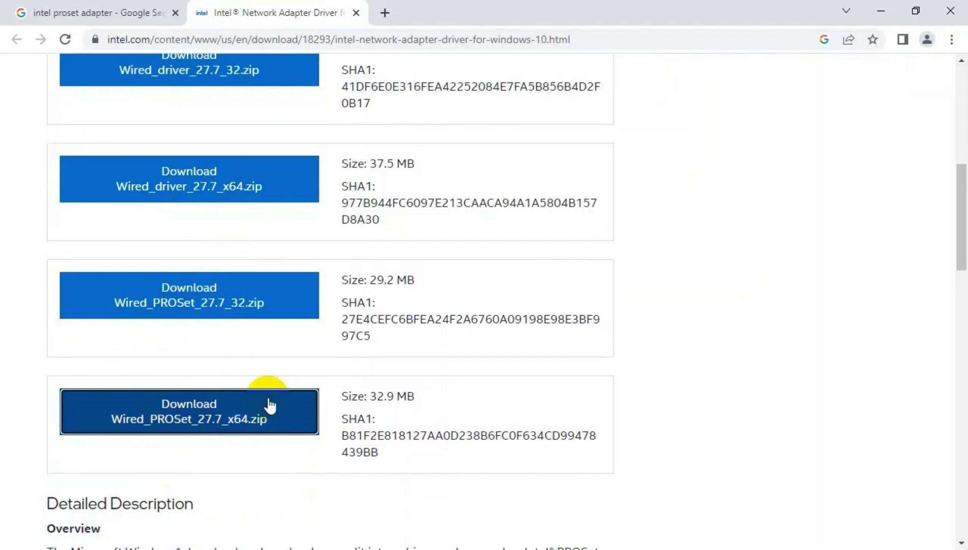
{"action": "scroll", "coordinate": [393, 377], "scroll_direction": "down", "scroll_amount": 3}
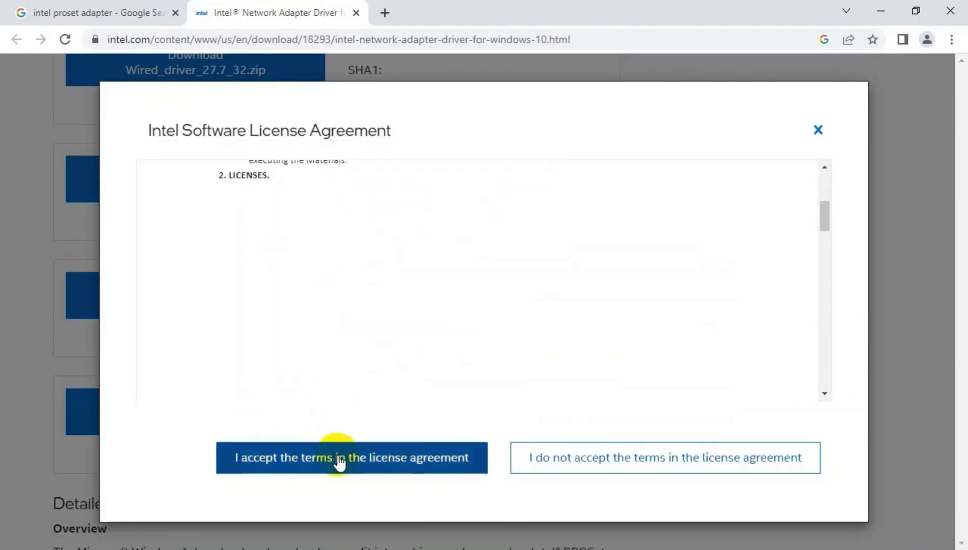
Accept the license, extract Wired_PROSet_27.7_x64.exe from WinRAR to the desktop and close the archive.
{"action": "left_click", "coordinate": [339, 458]}
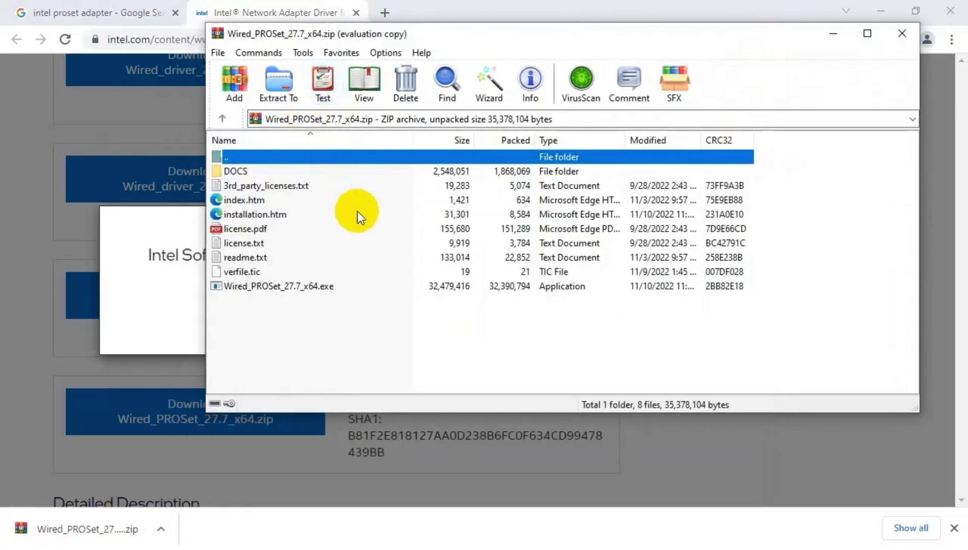
{"action": "left_click", "coordinate": [880, 11]}
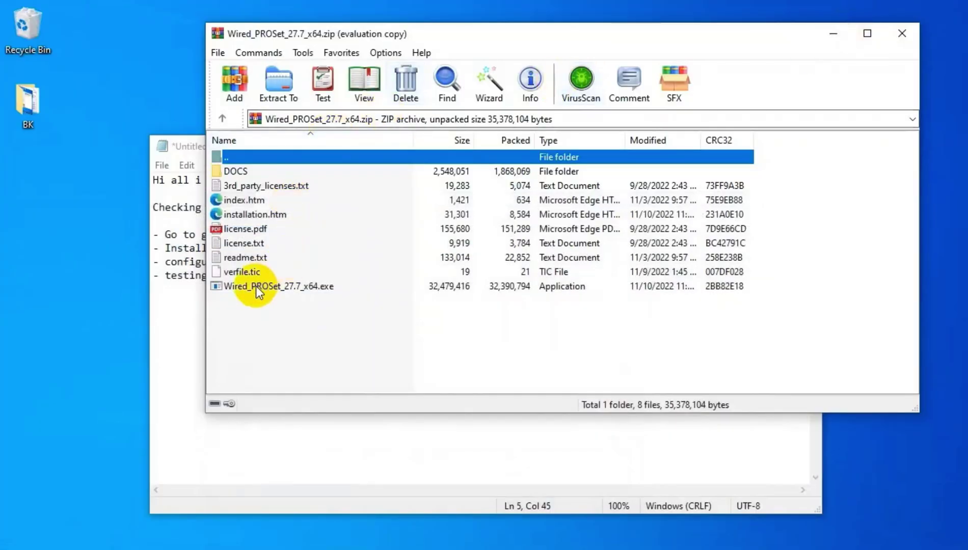
{"action": "mouse_move", "coordinate": [256, 286]}
{"action": "left_mouse_down"}
{"action": "mouse_move", "coordinate": [97, 321]}
{"action": "mouse_move", "coordinate": [83, 314]}
{"action": "left_mouse_up"}
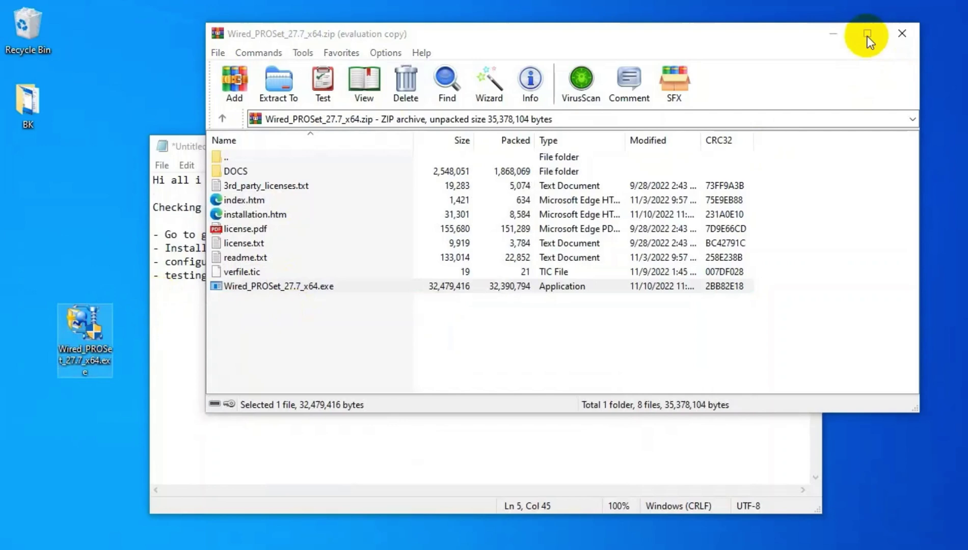
{"action": "left_click", "coordinate": [901, 33]}
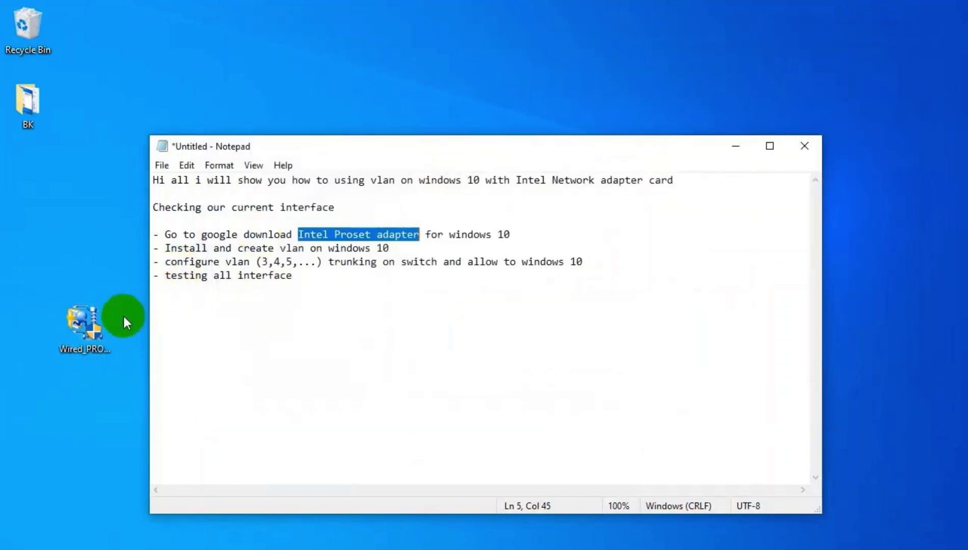
Launch the PROSet installer and allow Microsoft Management Console to close.
{"action": "double_click", "coordinate": [87, 327]}
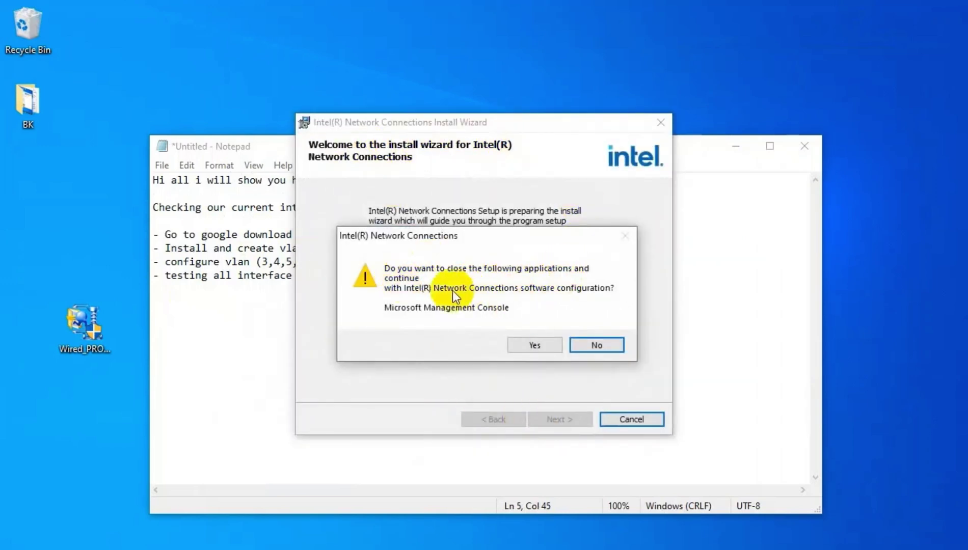
{"action": "left_click", "coordinate": [534, 344]}
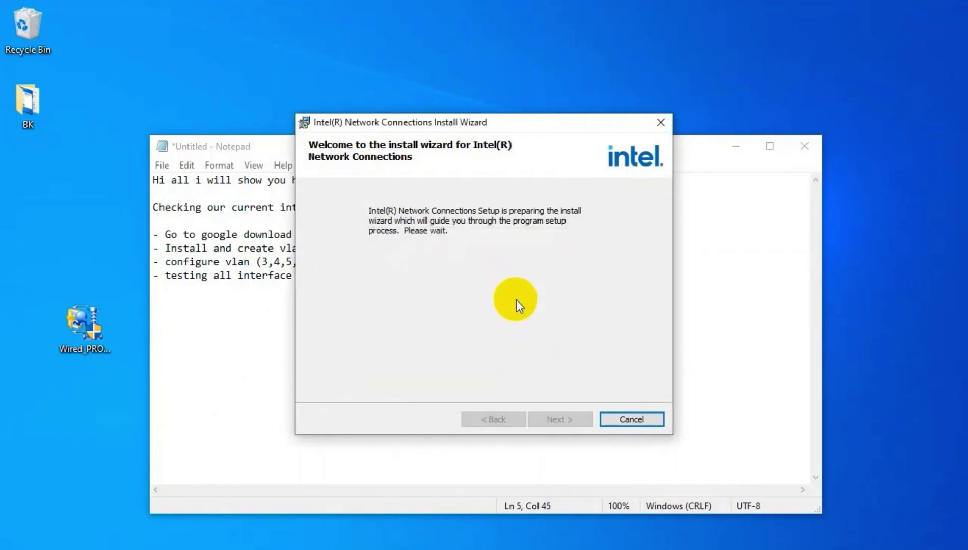
{"action": "right_click", "coordinate": [854, 549]}
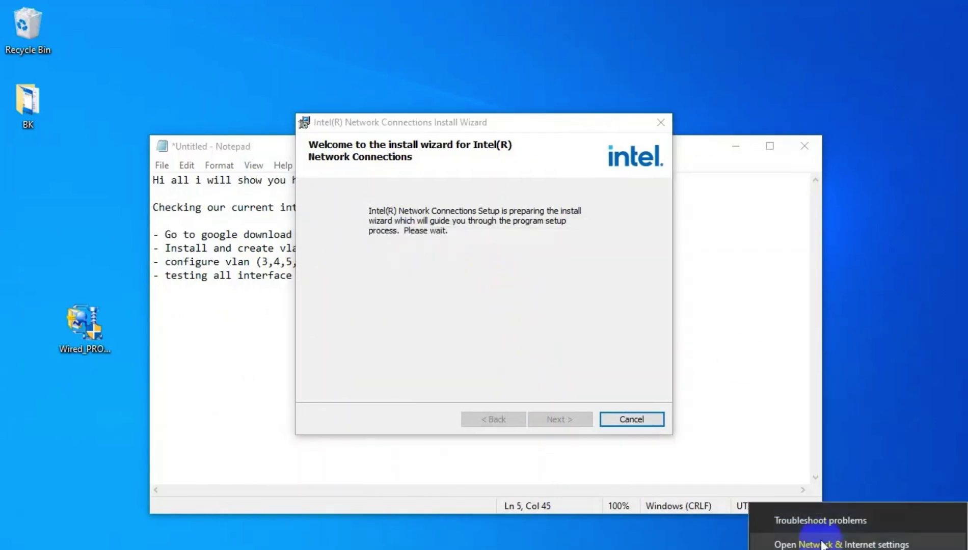
{"action": "left_click", "coordinate": [824, 544]}
{"action": "left_click", "coordinate": [362, 230]}
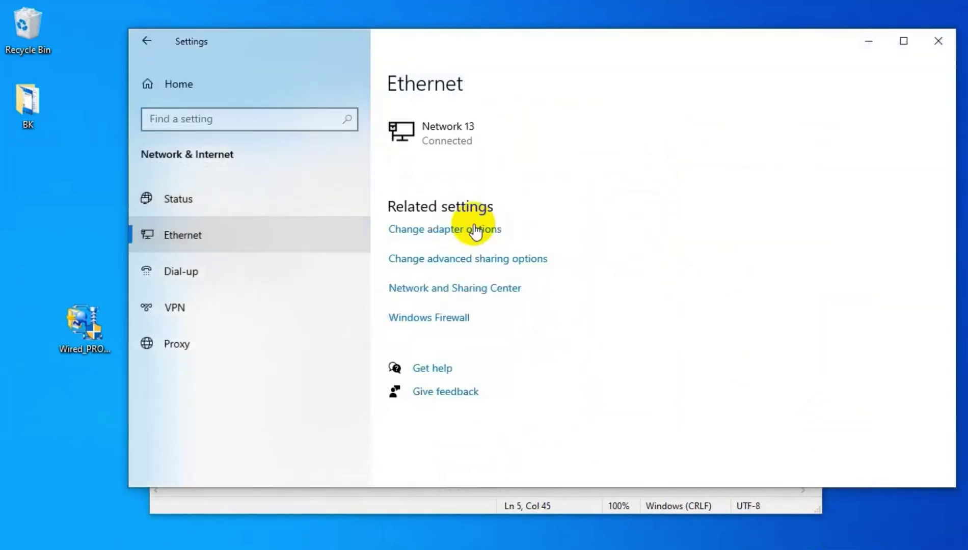
{"action": "left_click", "coordinate": [445, 229]}
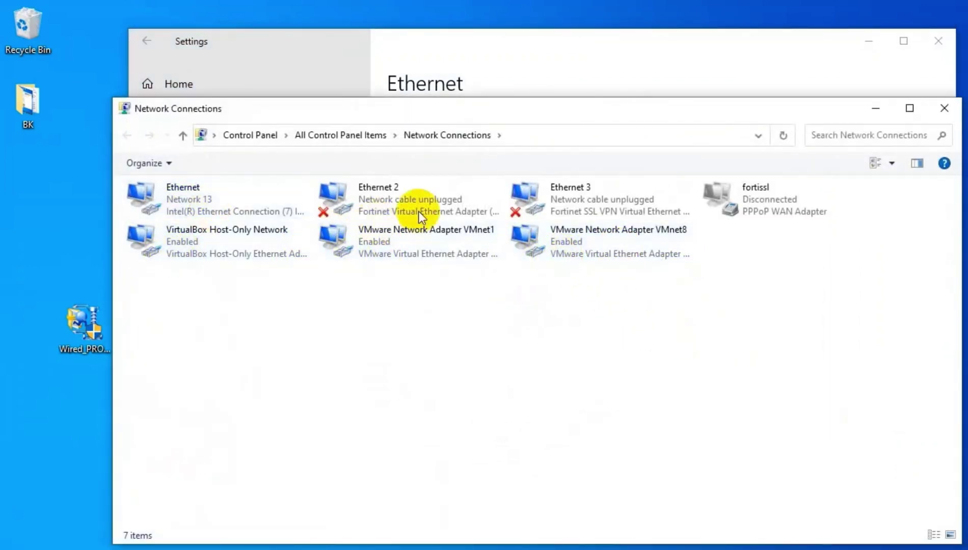
{"action": "left_click", "coordinate": [174, 201]}
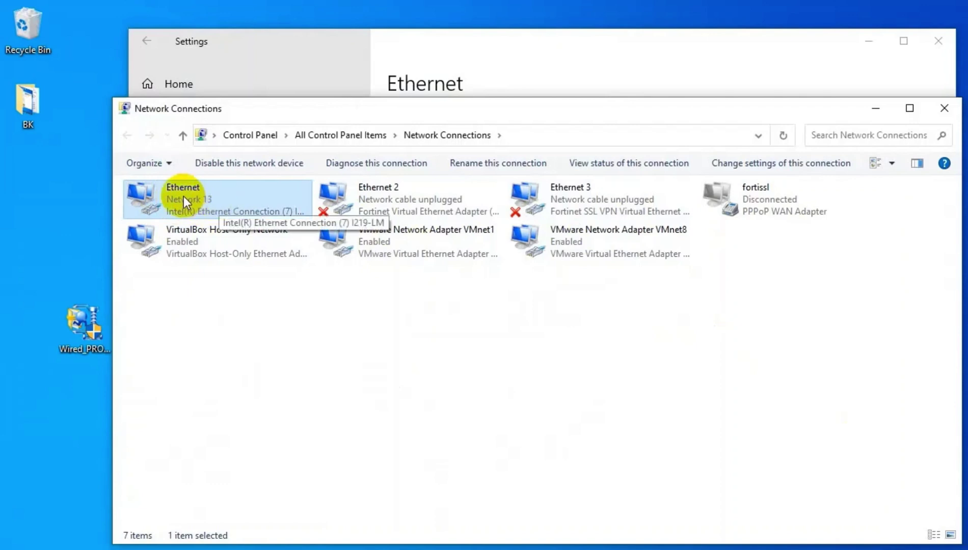
{"action": "left_click", "coordinate": [876, 108]}
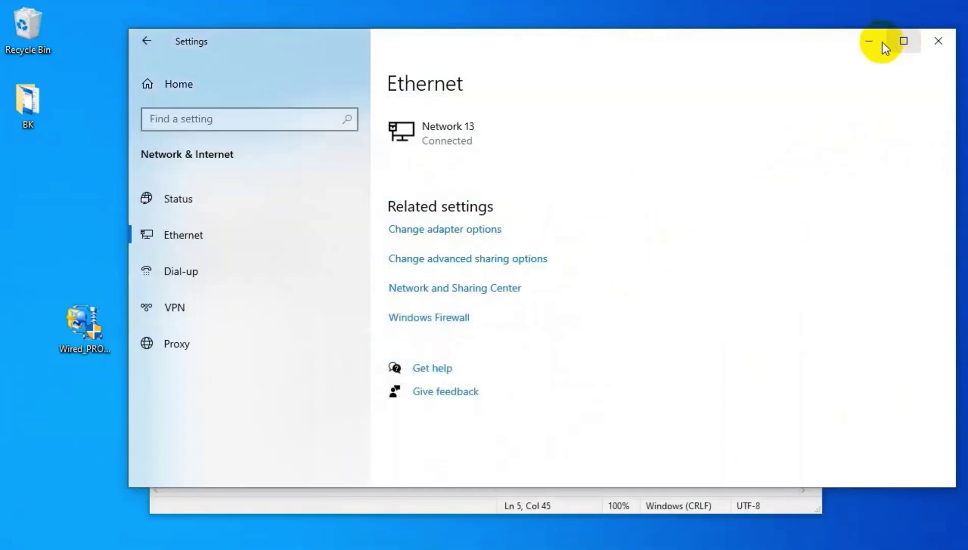
{"action": "left_click", "coordinate": [870, 41]}
Accept the license, install all features (drivers, PROSet, Advanced Network Services) and finish the wizard.
{"action": "left_click", "coordinate": [561, 414]}
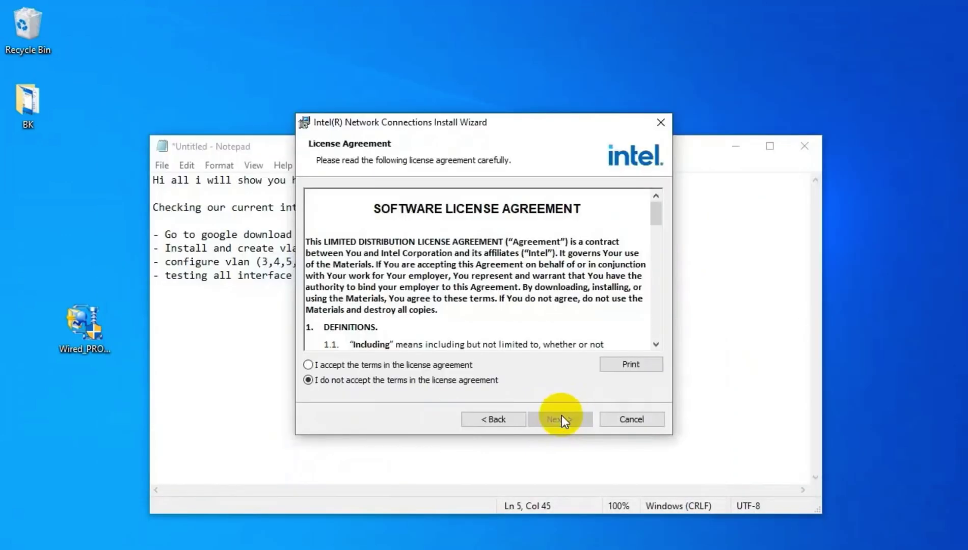
{"action": "left_click", "coordinate": [308, 364]}
{"action": "left_click", "coordinate": [543, 417]}
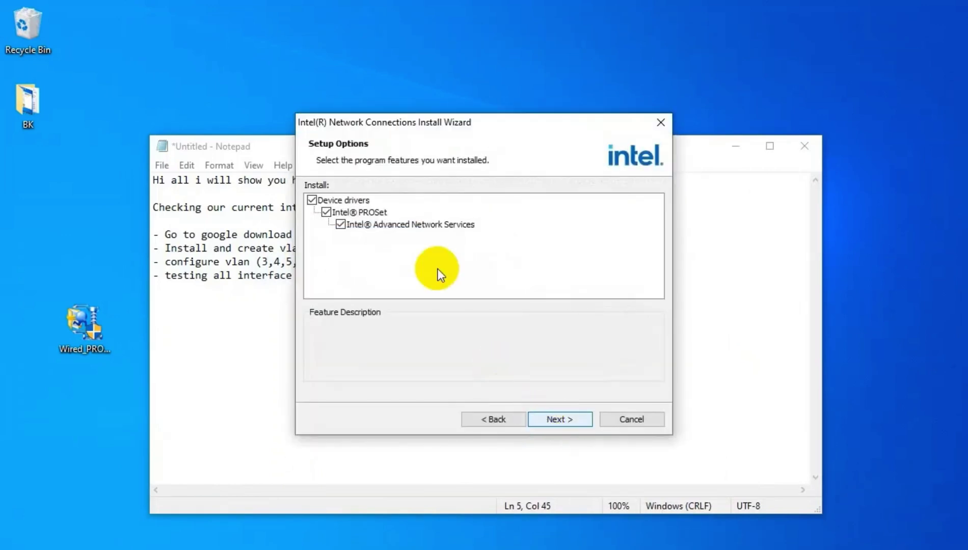
{"action": "left_click", "coordinate": [563, 418]}
{"action": "left_click", "coordinate": [562, 419]}
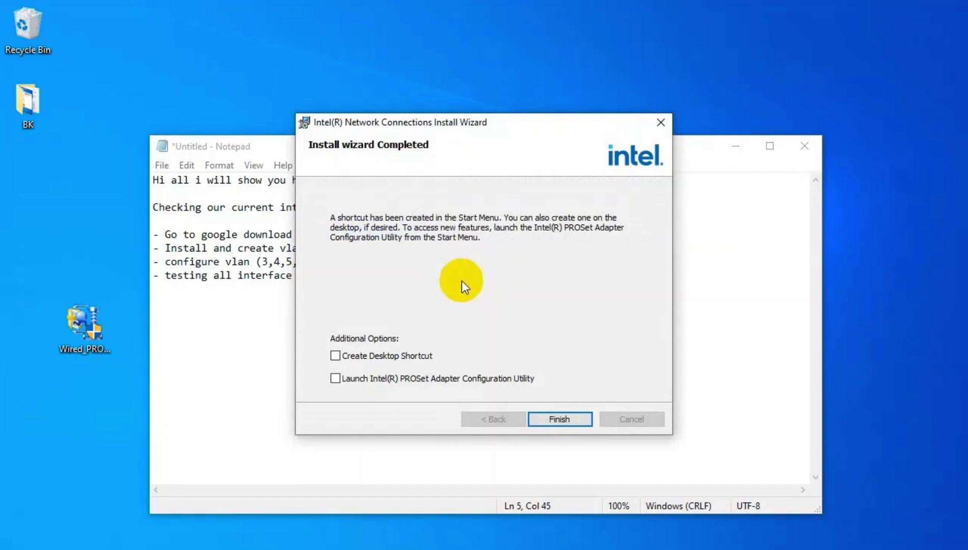
{"action": "left_click", "coordinate": [564, 423]}
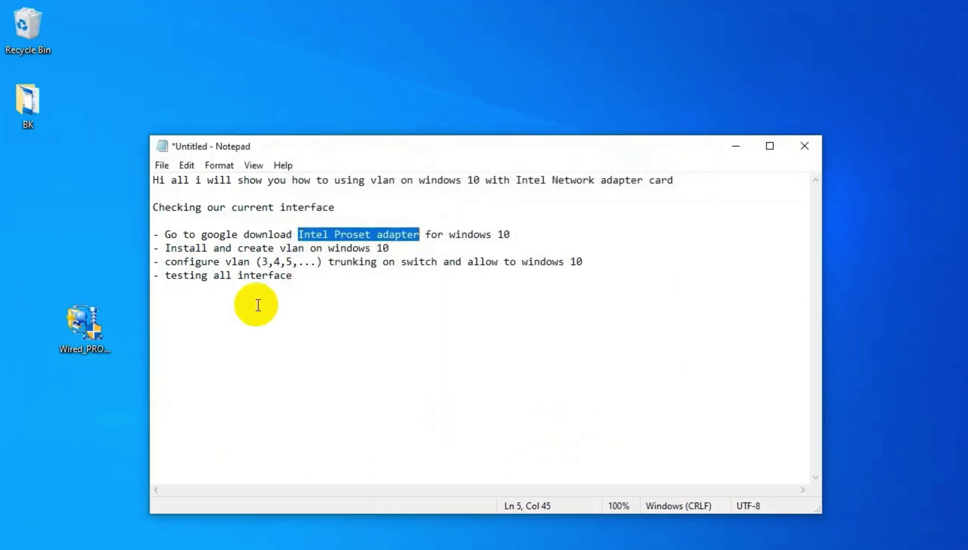
Find Intel PROSet Adapter Configuration Utility in Start and run it as administrator.
{"action": "left_click_drag", "start_coordinate": [390, 249], "coordinate": [136, 250]}
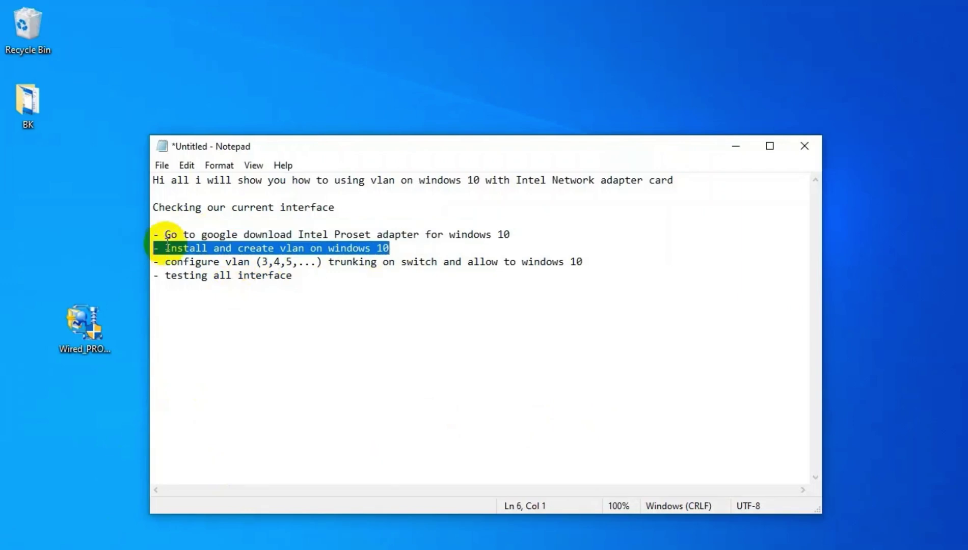
{"action": "left_click", "coordinate": [18, 542]}
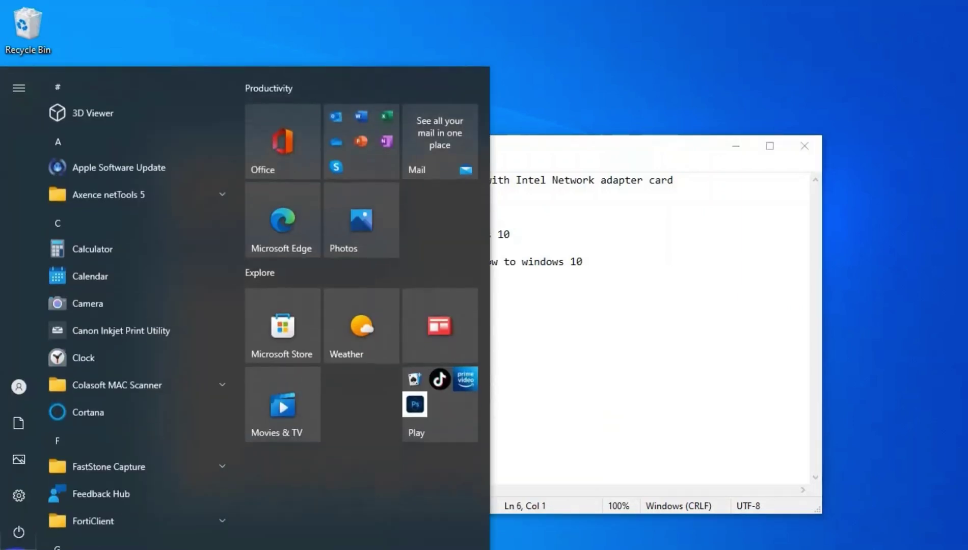
{"action": "type", "text": "in"}
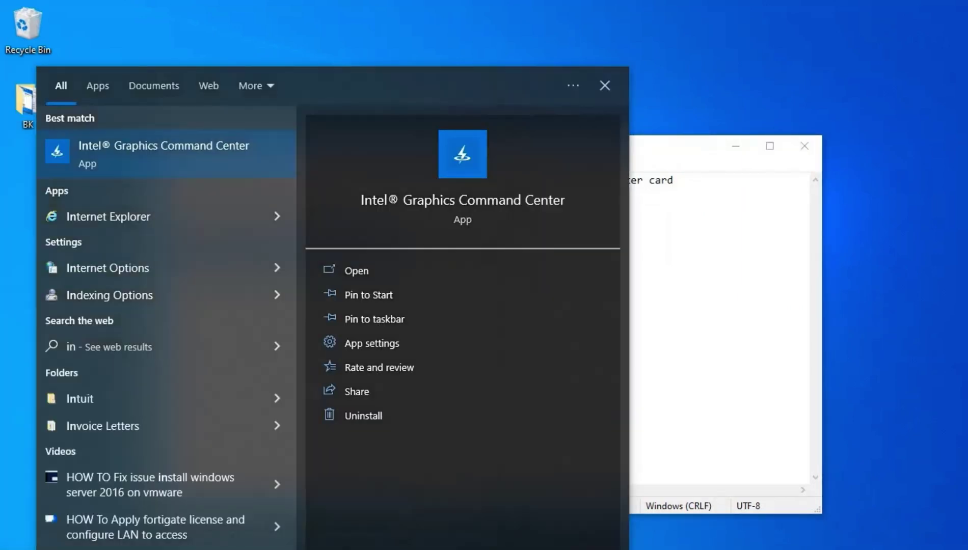
{"action": "type", "text": "te"}
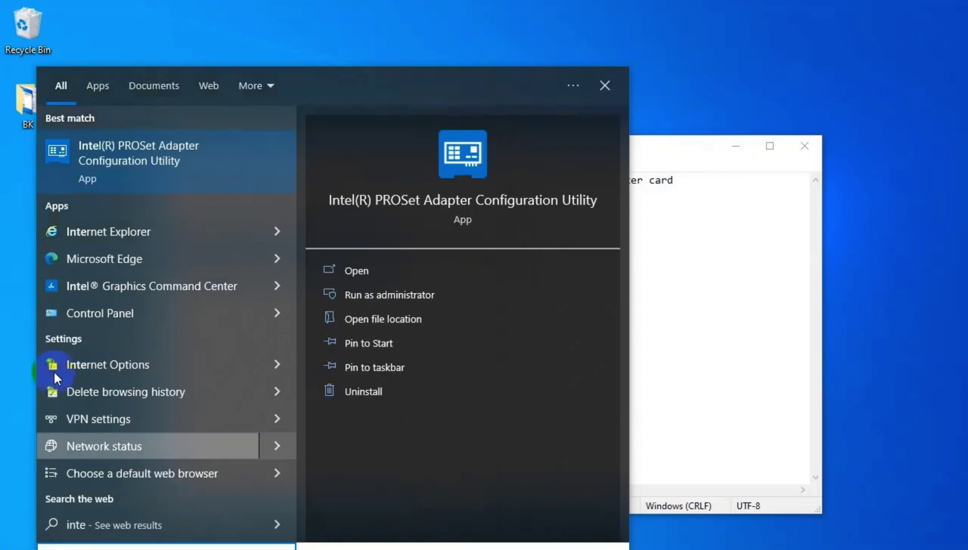
{"action": "right_click", "coordinate": [175, 155]}
{"action": "left_click", "coordinate": [237, 167]}
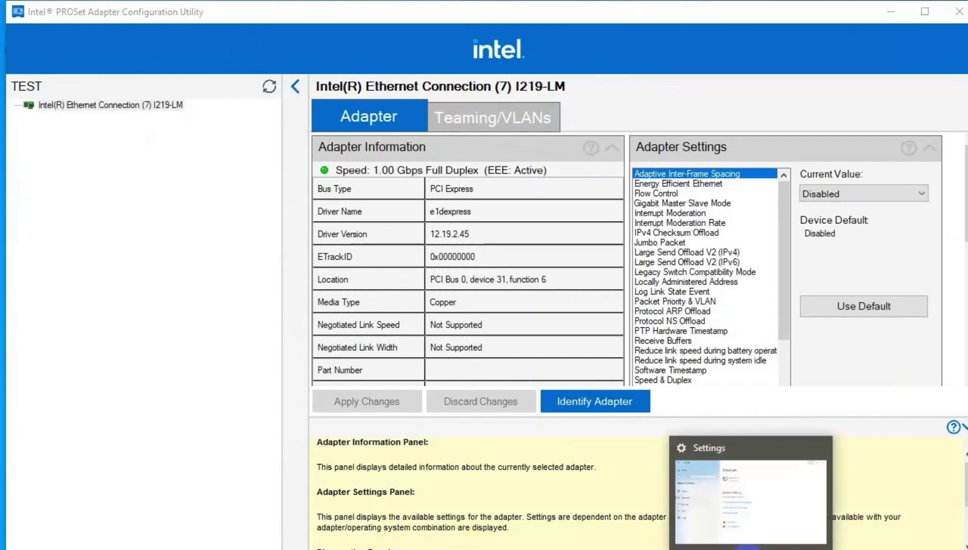
Reach Network Connections via Settings > Ethernet and place it lower beside the PROSet utility.
{"action": "left_click", "coordinate": [749, 499]}
{"action": "left_click", "coordinate": [184, 234]}
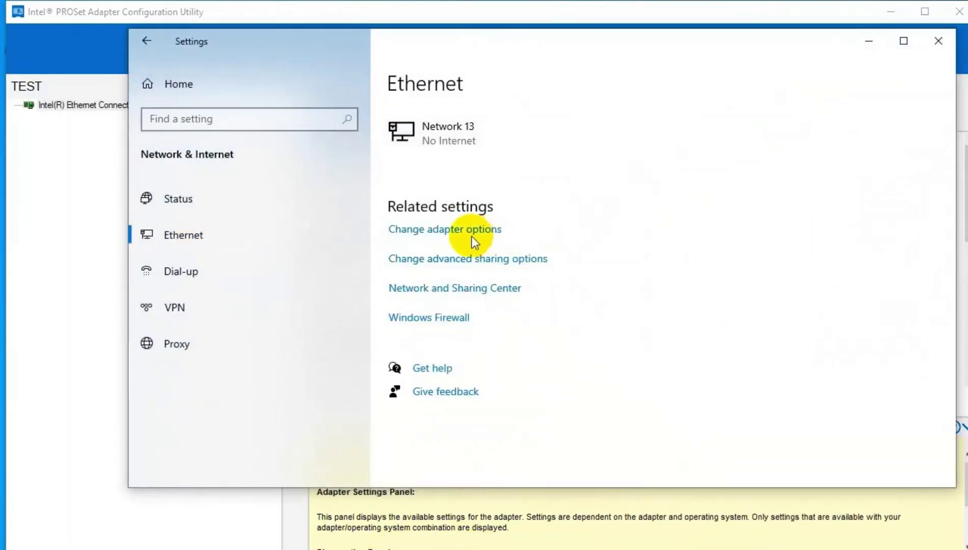
{"action": "left_click", "coordinate": [471, 236]}
{"action": "left_click", "coordinate": [193, 190]}
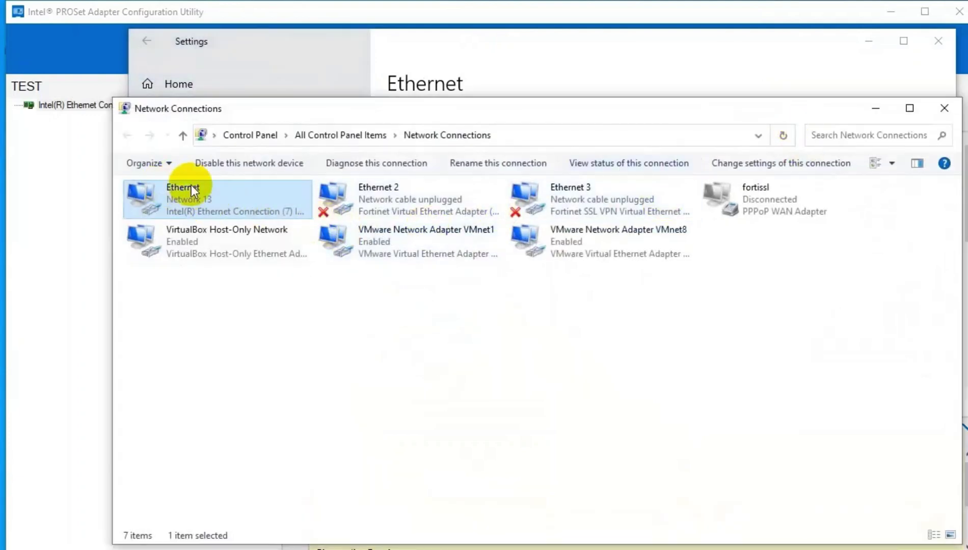
{"action": "mouse_move", "coordinate": [125, 108]}
{"action": "left_mouse_down"}
{"action": "mouse_move", "coordinate": [372, 255]}
{"action": "mouse_move", "coordinate": [227, 324]}
{"action": "left_mouse_up"}
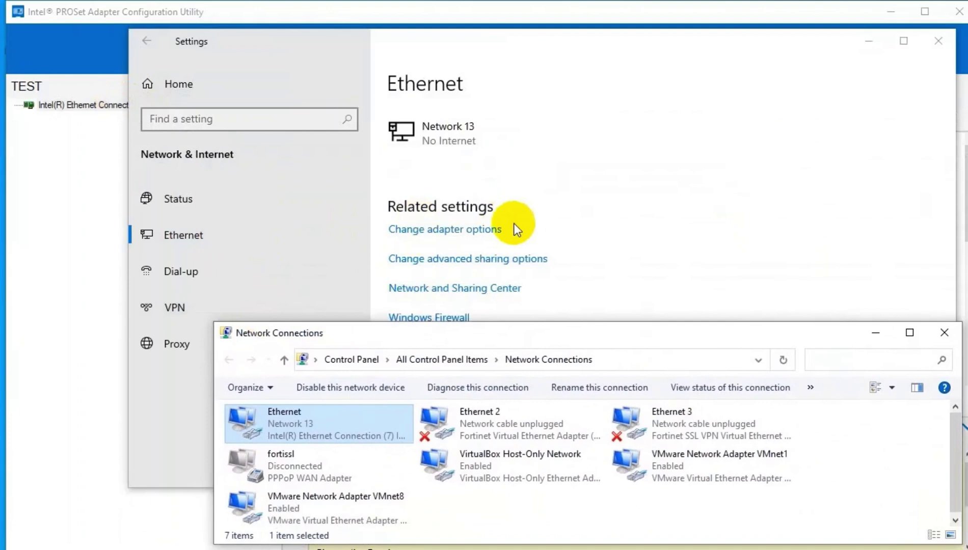
In PROSet's Teaming/VLANs section create VLAN 3 named VLAN3 on the adapter.
{"action": "left_click", "coordinate": [938, 41]}
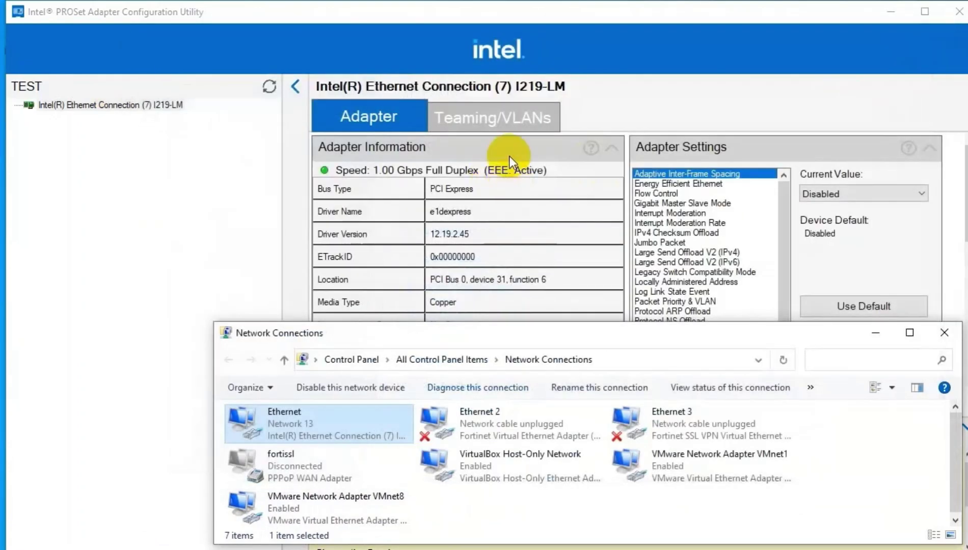
{"action": "left_click", "coordinate": [484, 119]}
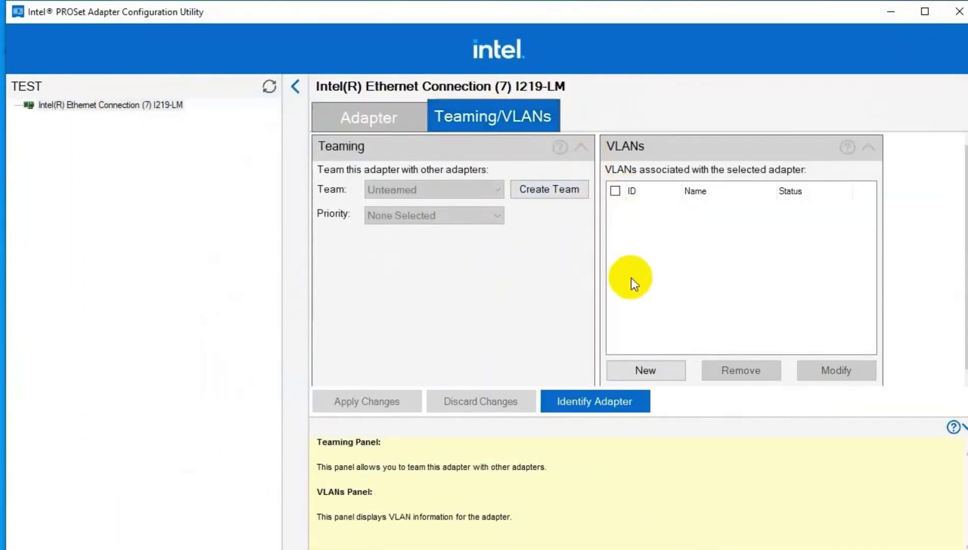
{"action": "left_click", "coordinate": [645, 370]}
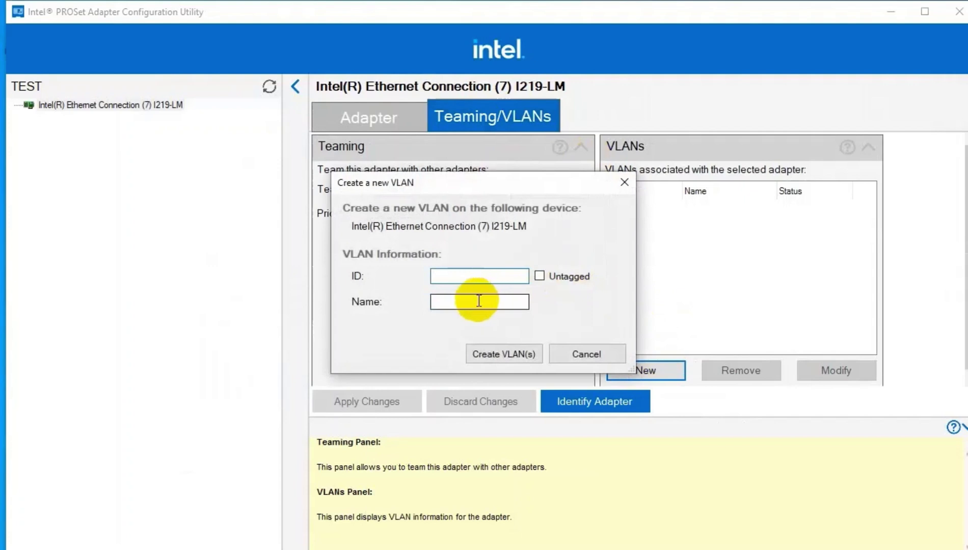
{"action": "type", "text": "3"}
{"action": "left_click", "coordinate": [504, 354]}
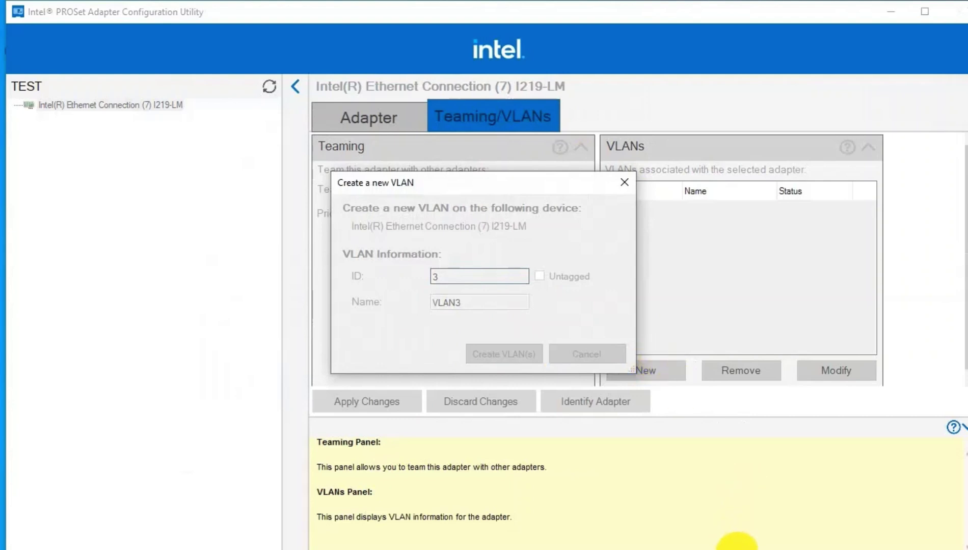
Bring up Network Connections, nudge it up, then restore and shrink the Notepad outline.
{"action": "left_click", "coordinate": [749, 544]}
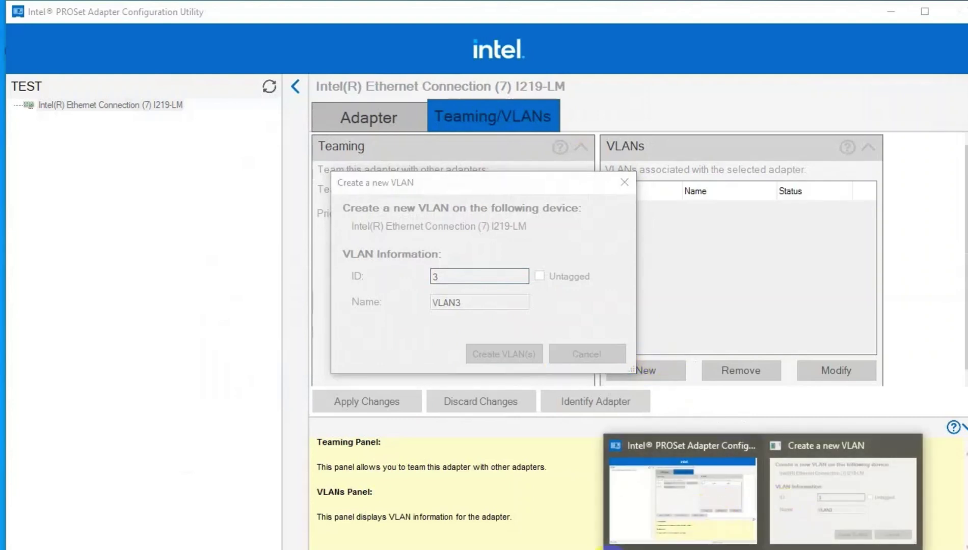
{"action": "left_click", "coordinate": [587, 547]}
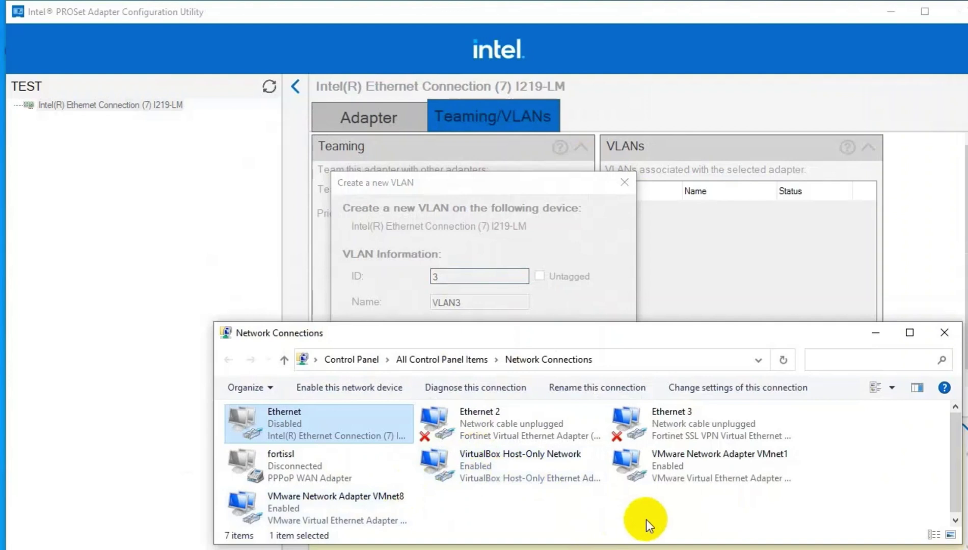
{"action": "left_click_drag", "start_coordinate": [591, 333], "coordinate": [594, 292]}
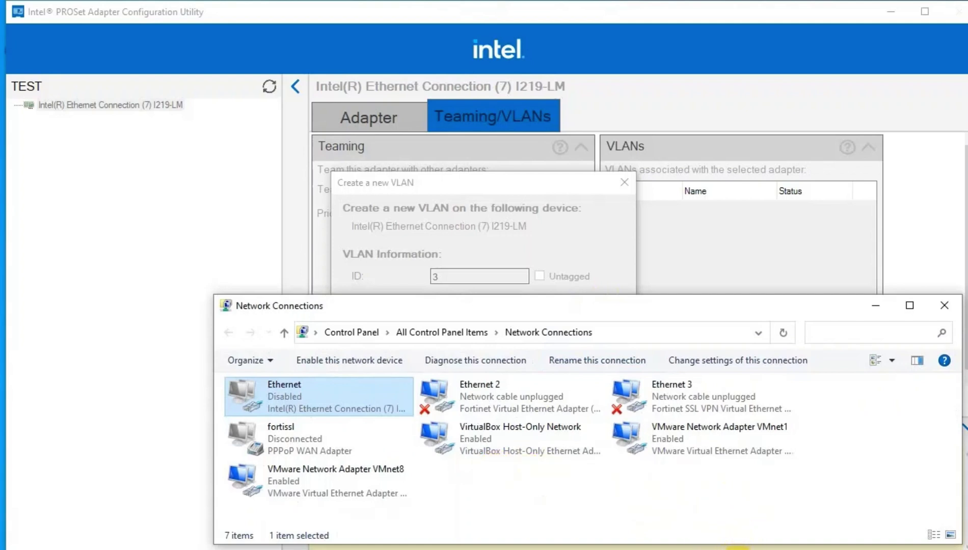
{"action": "left_click", "coordinate": [734, 499]}
{"action": "left_click_drag", "start_coordinate": [817, 511], "coordinate": [689, 319]}
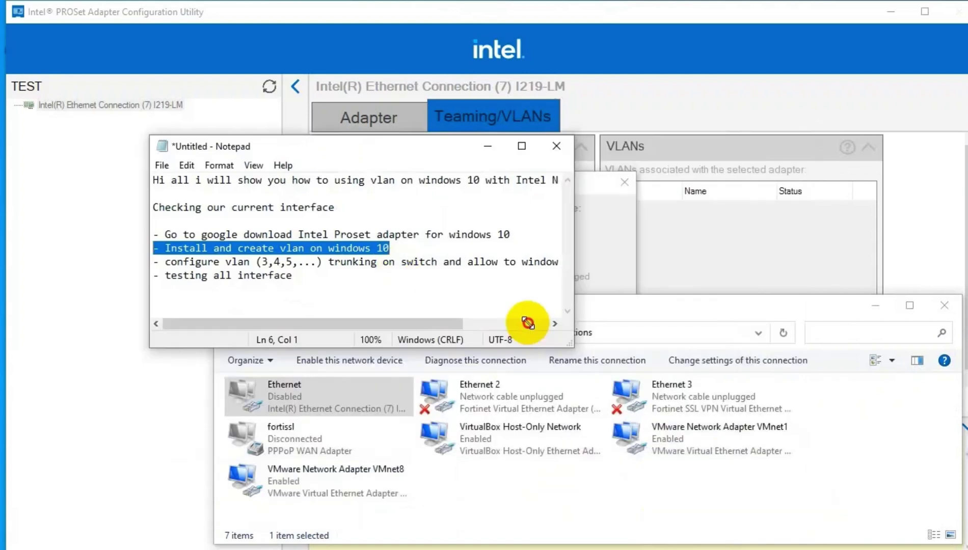
Append '( we will see other new interface after done)' to the install step, then minimize Notepad.
{"action": "left_click", "coordinate": [525, 247]}
{"action": "type", "text": "( we"}
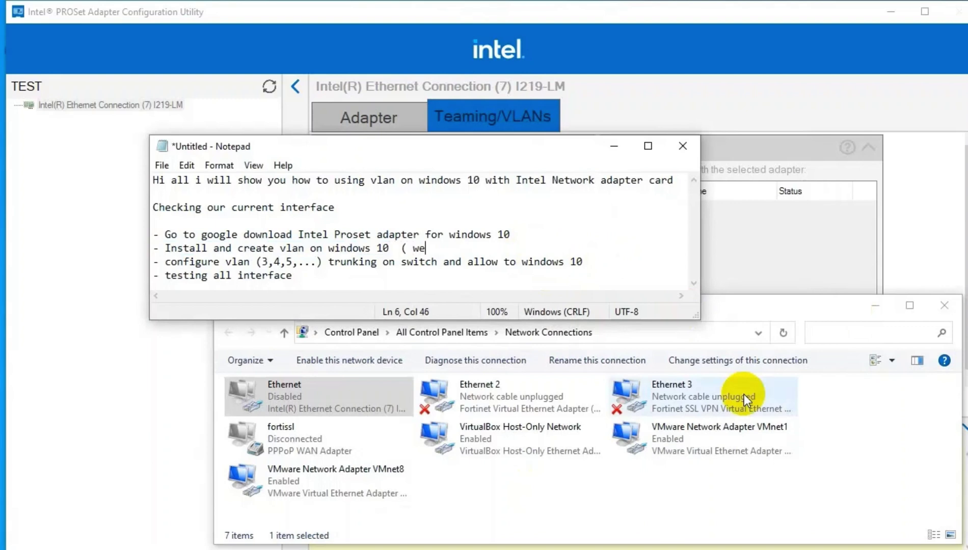
{"action": "type", "text": " will see ot"}
{"action": "type", "text": "her new interface"}
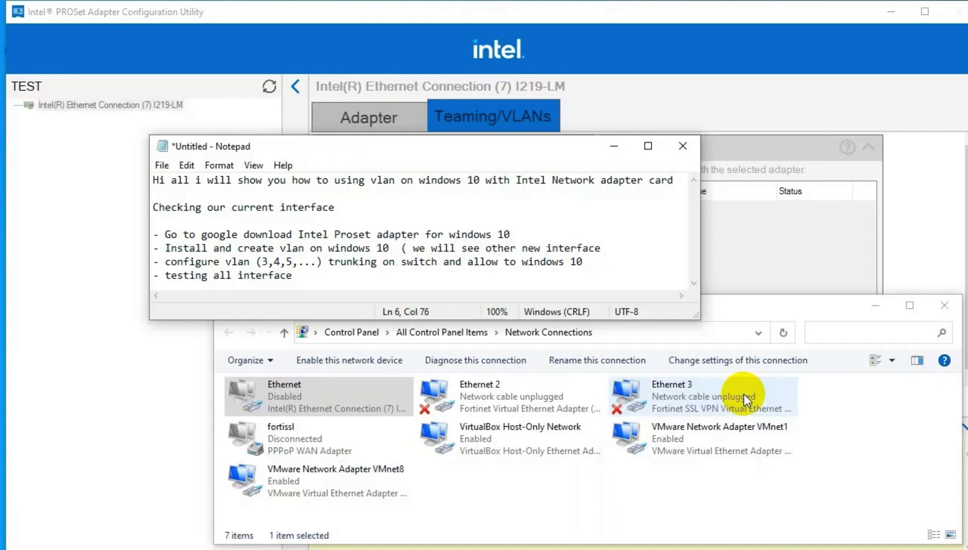
{"action": "type", "text": " after done"}
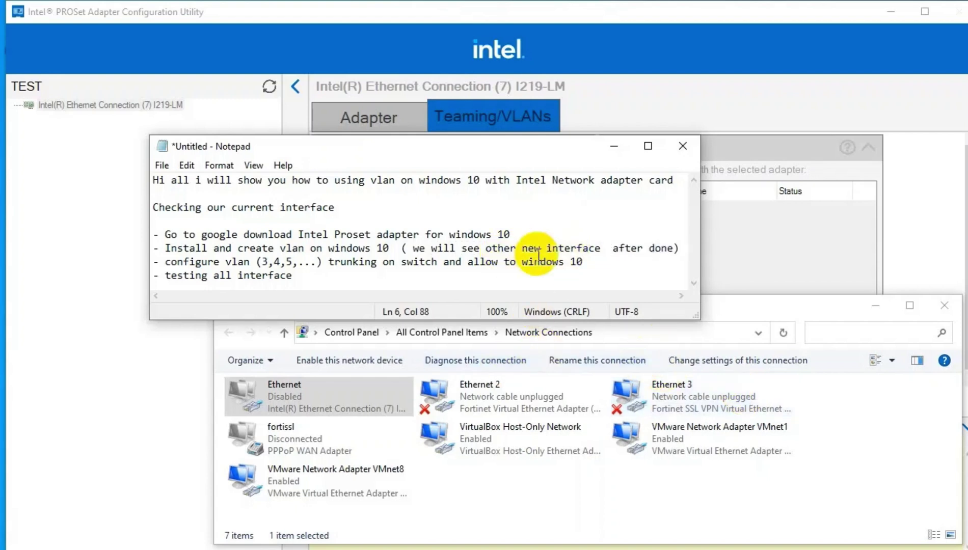
{"action": "left_click_drag", "start_coordinate": [402, 248], "coordinate": [673, 248]}
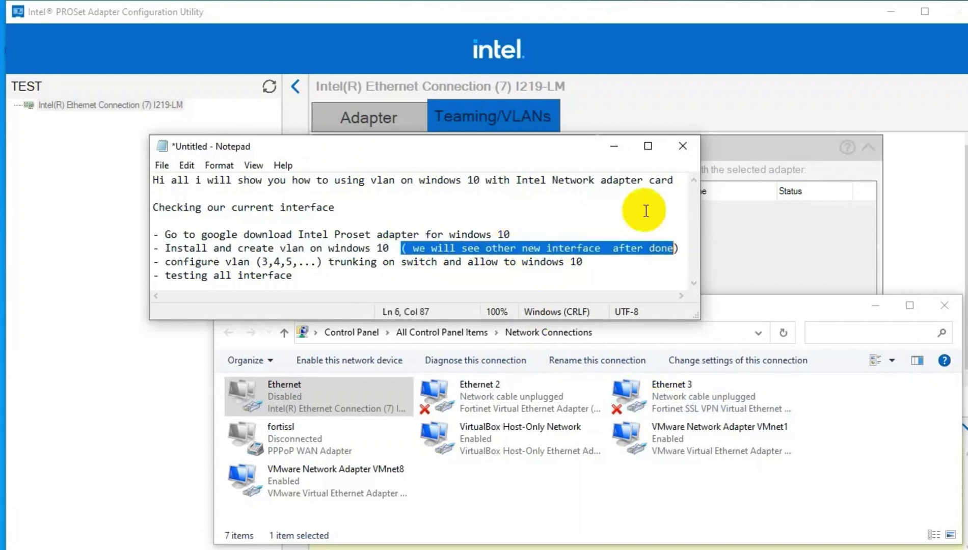
{"action": "left_click", "coordinate": [612, 146]}
{"action": "left_click_drag", "start_coordinate": [586, 296], "coordinate": [585, 283]}
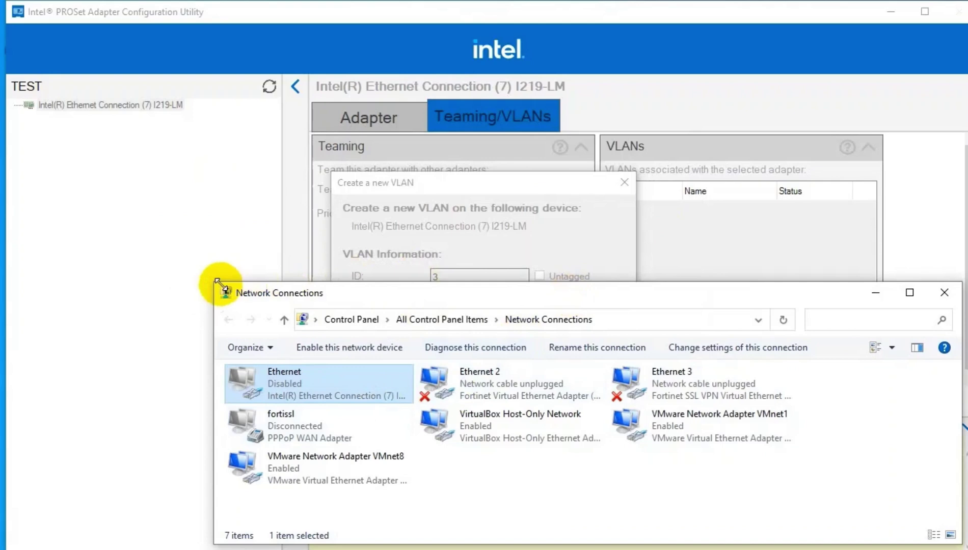
Create VLANs 4, 5 and 33 on the Intel adapter, watching Ethernet 4 and 5 connections appear.
{"action": "left_click_drag", "start_coordinate": [219, 281], "coordinate": [554, 232]}
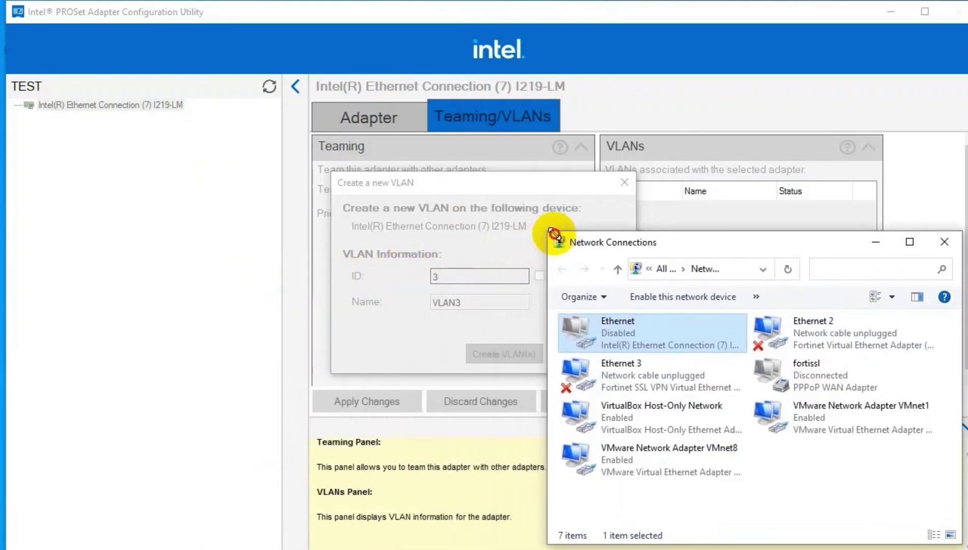
{"action": "left_click_drag", "start_coordinate": [696, 248], "coordinate": [168, 234]}
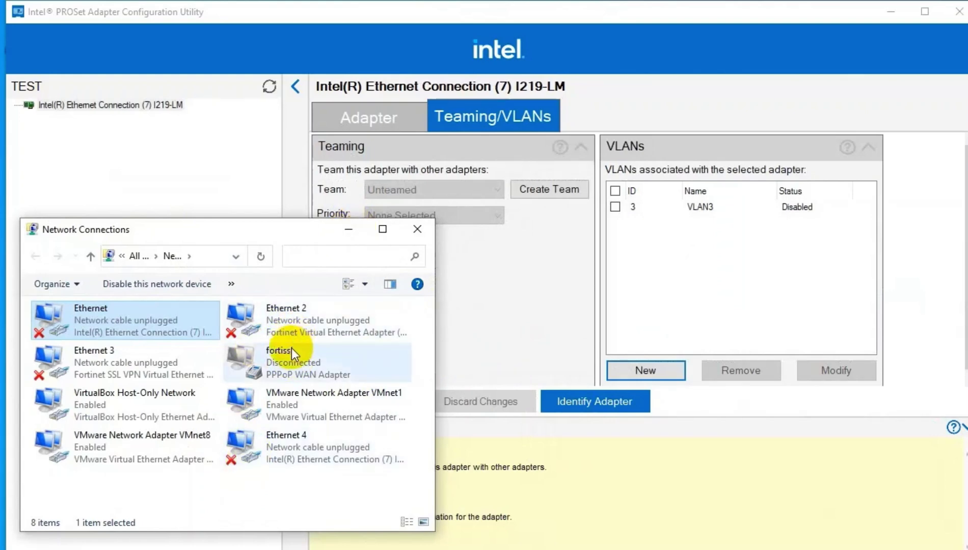
{"action": "left_click", "coordinate": [310, 452]}
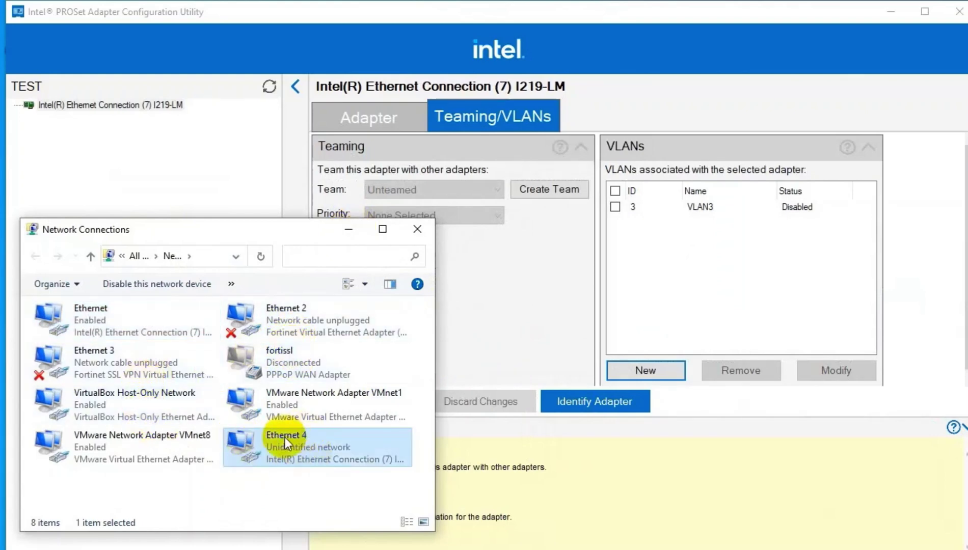
{"action": "left_click", "coordinate": [645, 370]}
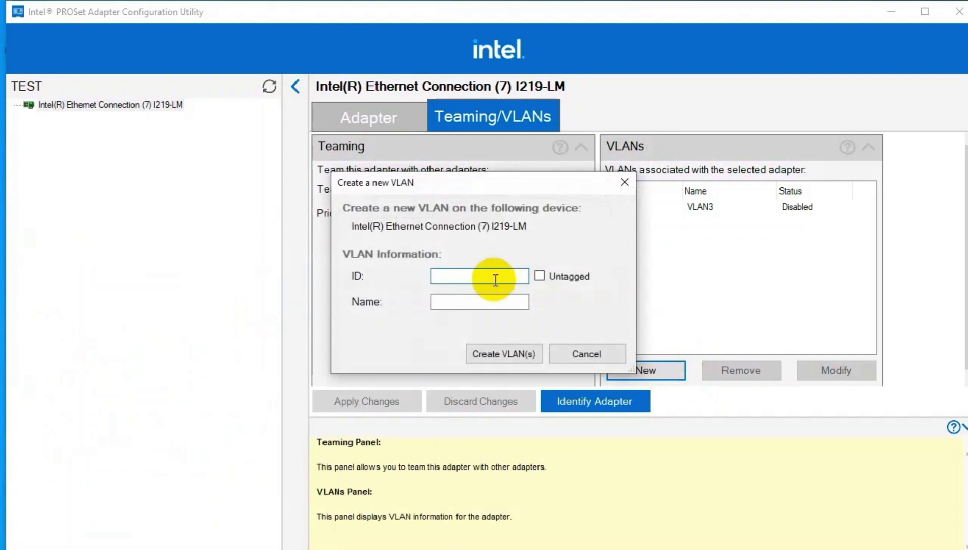
{"action": "type", "text": "4"}
{"action": "left_click", "coordinate": [504, 353]}
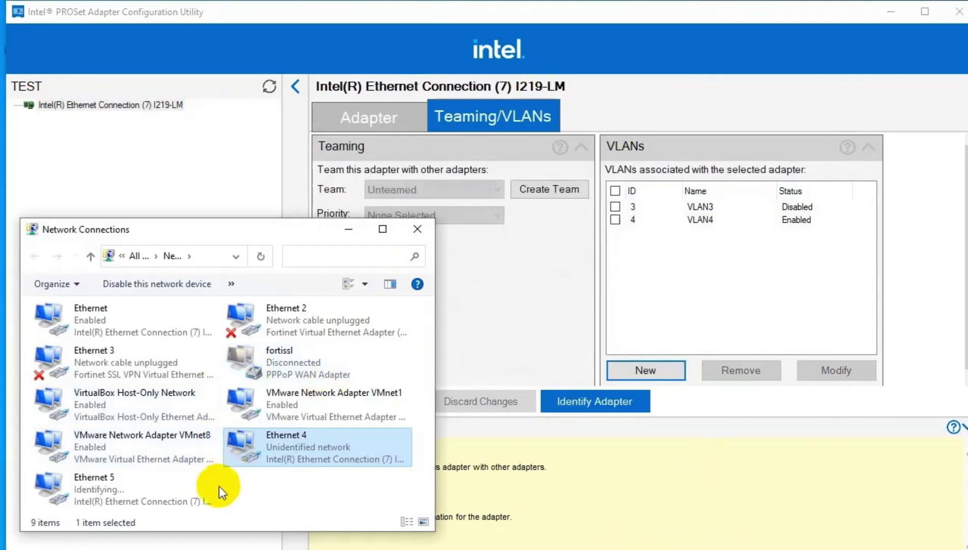
{"action": "left_click", "coordinate": [125, 489]}
{"action": "left_click", "coordinate": [645, 370]}
{"action": "type", "text": "5"}
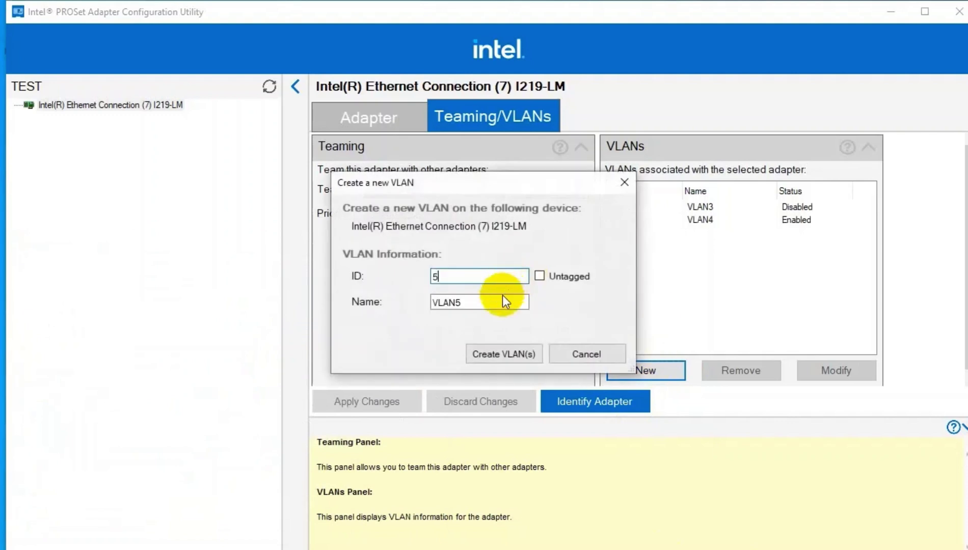
{"action": "left_click", "coordinate": [503, 354]}
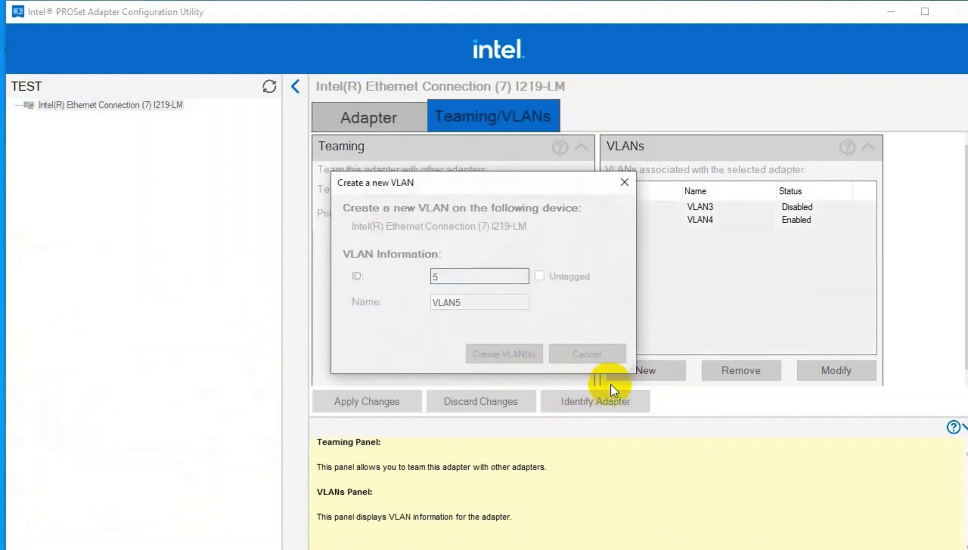
{"action": "left_click", "coordinate": [645, 370]}
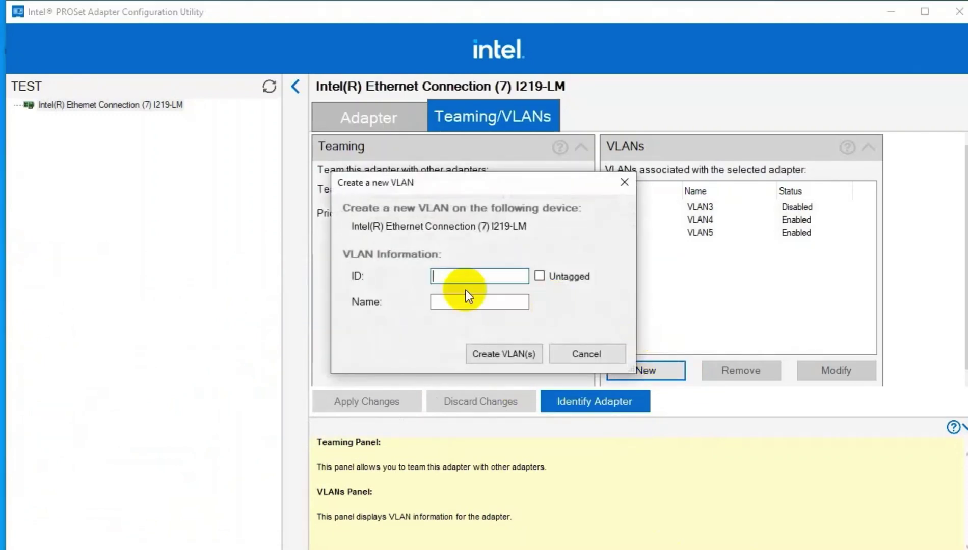
{"action": "type", "text": "44"}
{"action": "double_click", "coordinate": [461, 276]}
{"action": "type", "text": "33"}
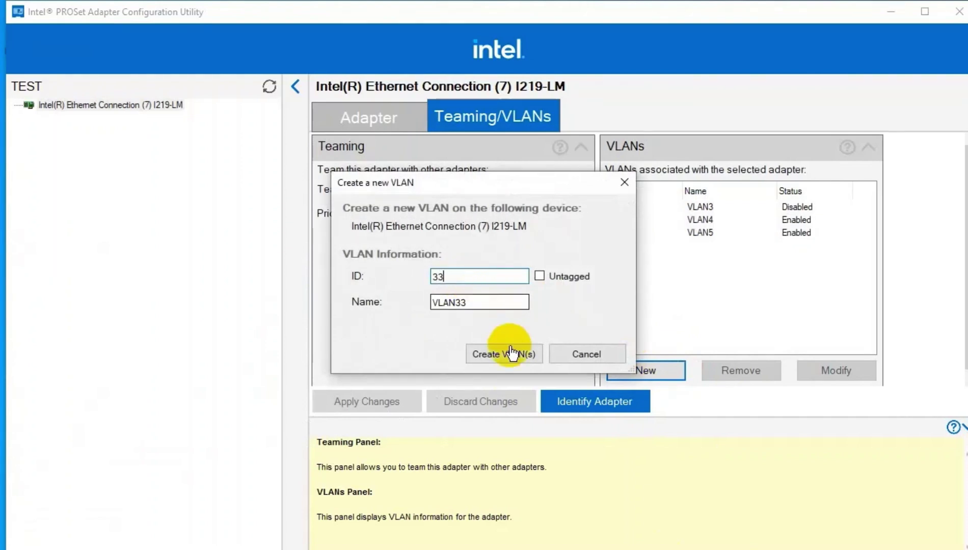
{"action": "left_click", "coordinate": [504, 353]}
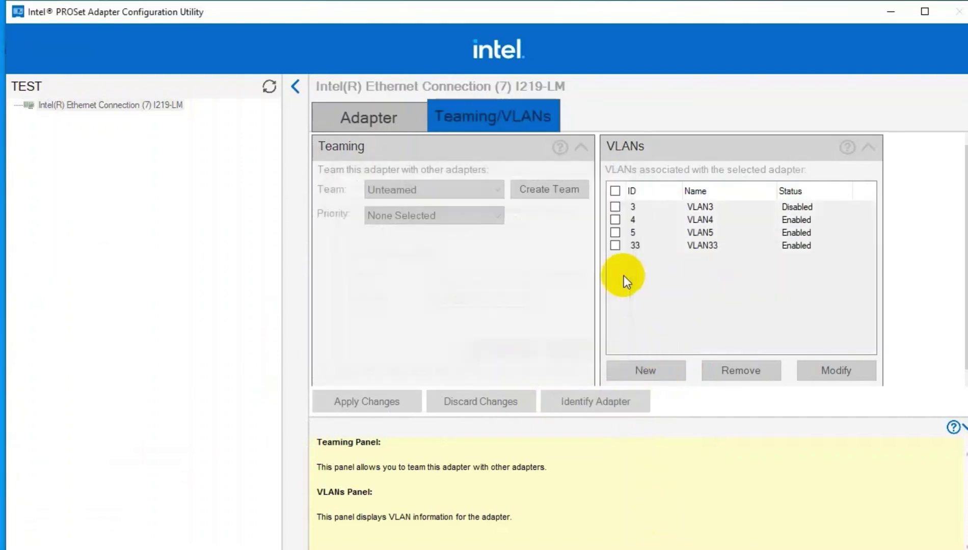
Close the PROSet utility, maximize Network Connections and look over the new Ethernet 5 and 6 items.
{"action": "left_click", "coordinate": [955, 11]}
{"action": "left_click", "coordinate": [381, 229]}
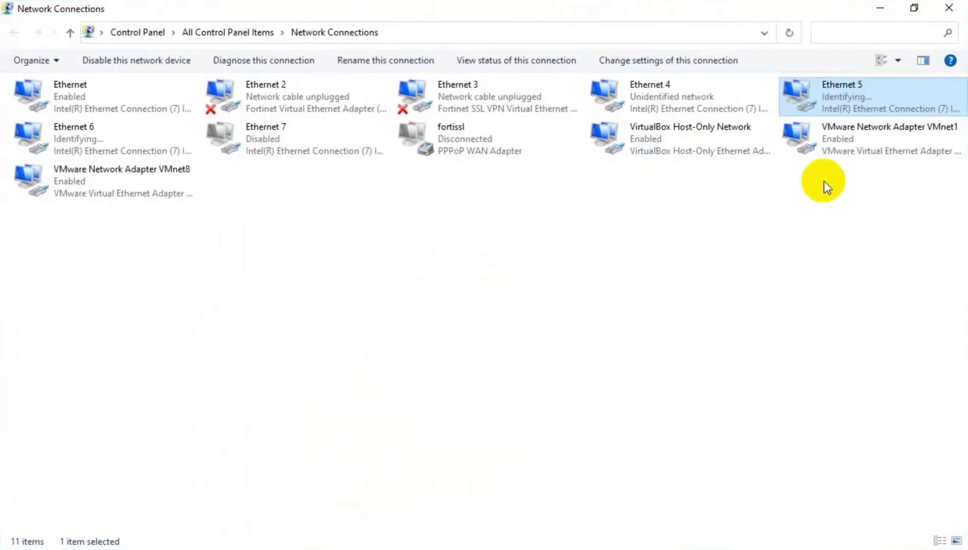
{"action": "left_click", "coordinate": [831, 99]}
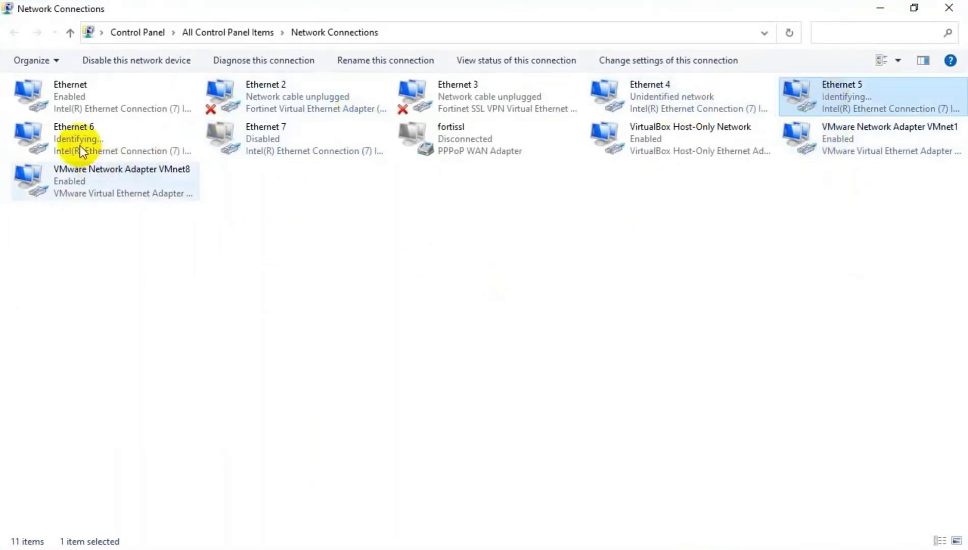
{"action": "left_click", "coordinate": [80, 144]}
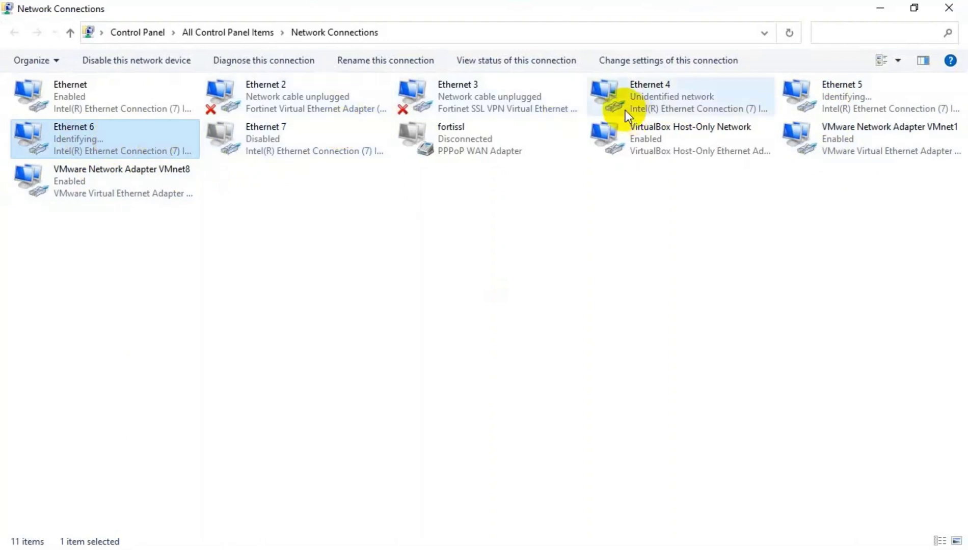
{"action": "left_click", "coordinate": [650, 97]}
{"action": "left_click", "coordinate": [832, 97]}
{"action": "left_click", "coordinate": [113, 143]}
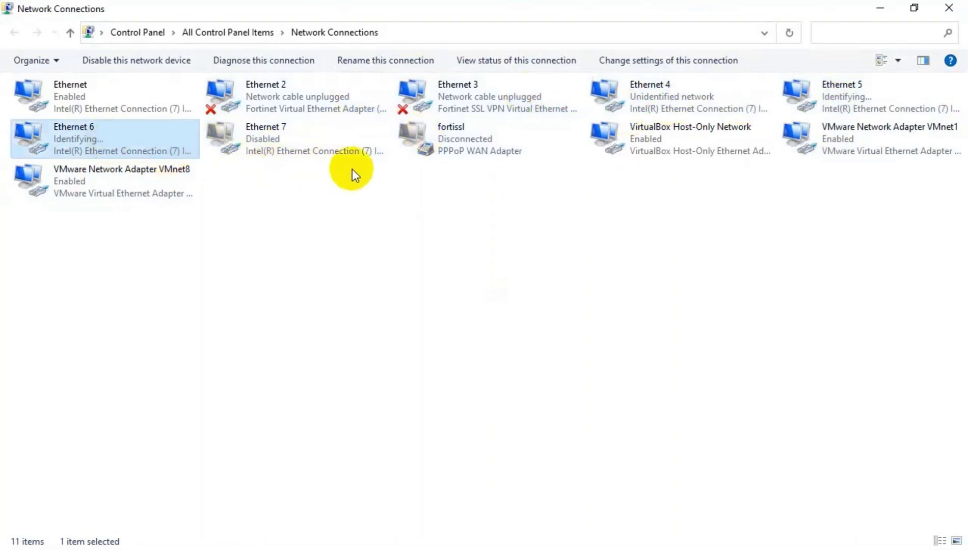
Refresh the connection list and select the new Ethernet 7 interface.
{"action": "right_click", "coordinate": [301, 227]}
{"action": "left_click", "coordinate": [366, 283]}
{"action": "left_click", "coordinate": [262, 130]}
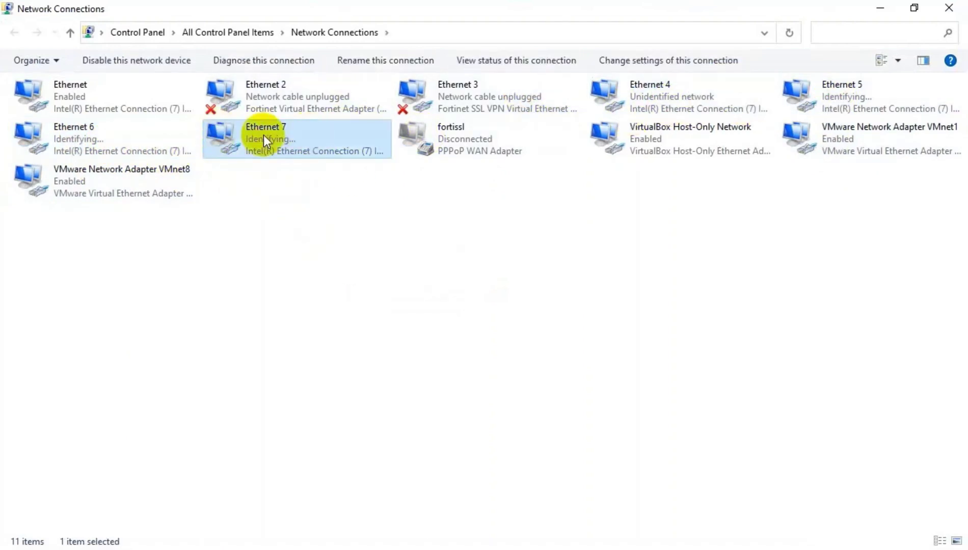
Bring the Notepad notes back in front and reposition and enlarge the window.
{"action": "left_click", "coordinate": [750, 543]}
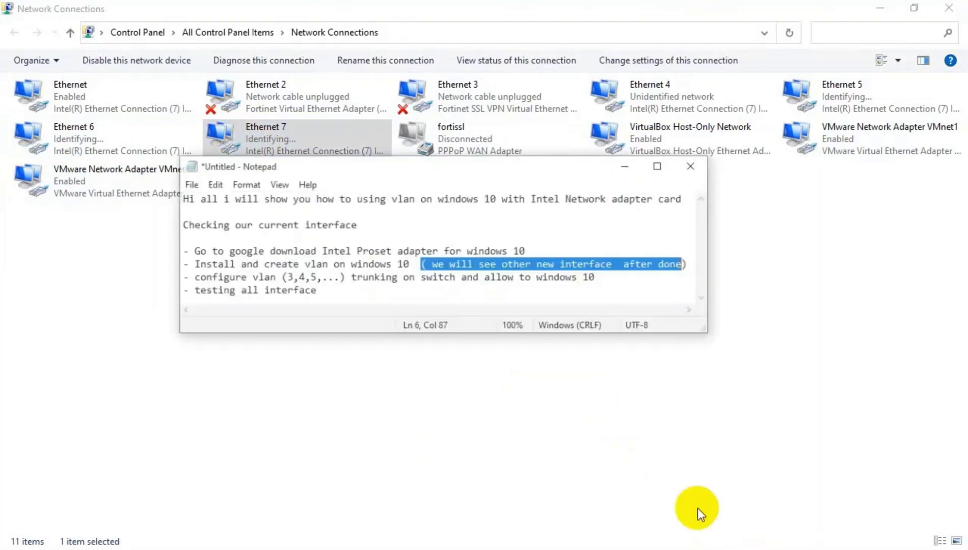
{"action": "mouse_move", "coordinate": [700, 510]}
{"action": "left_mouse_down"}
{"action": "mouse_move", "coordinate": [420, 146]}
{"action": "mouse_move", "coordinate": [499, 340]}
{"action": "left_mouse_up"}
{"action": "left_click_drag", "start_coordinate": [722, 452], "coordinate": [866, 525]}
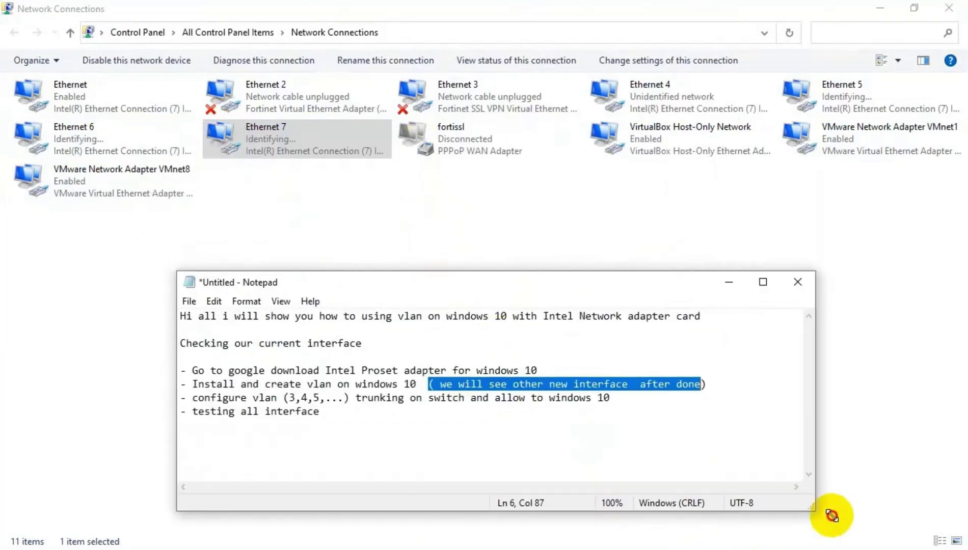
Add a line below the install step: 'i think we have no IP yet because we need to configure trunk on switch first.'.
{"action": "left_click", "coordinate": [684, 397]}
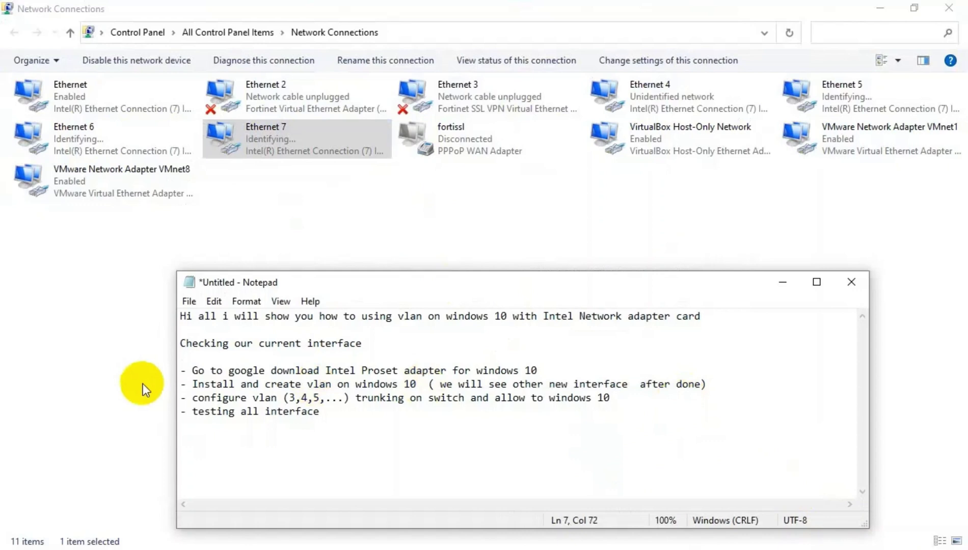
{"action": "left_click_drag", "start_coordinate": [194, 399], "coordinate": [609, 398]}
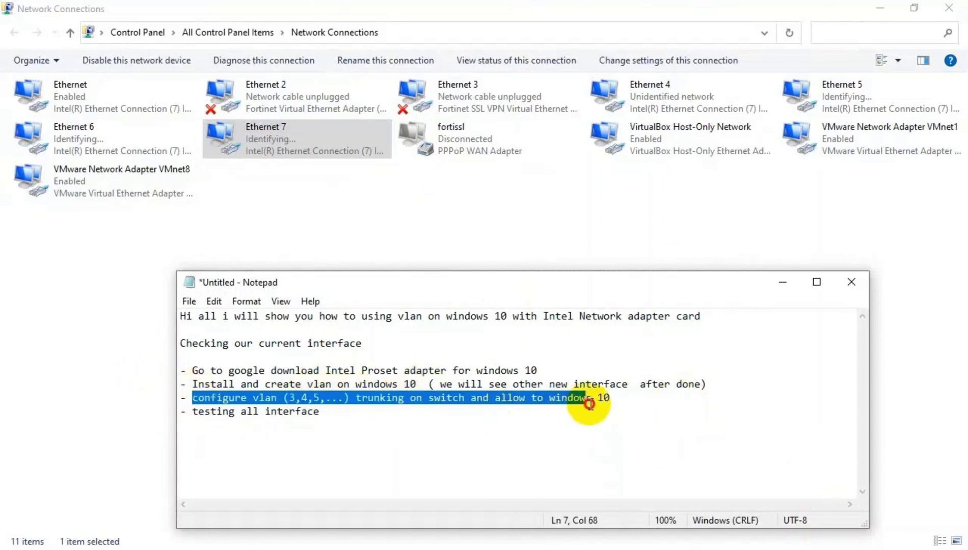
{"action": "left_click", "coordinate": [710, 384]}
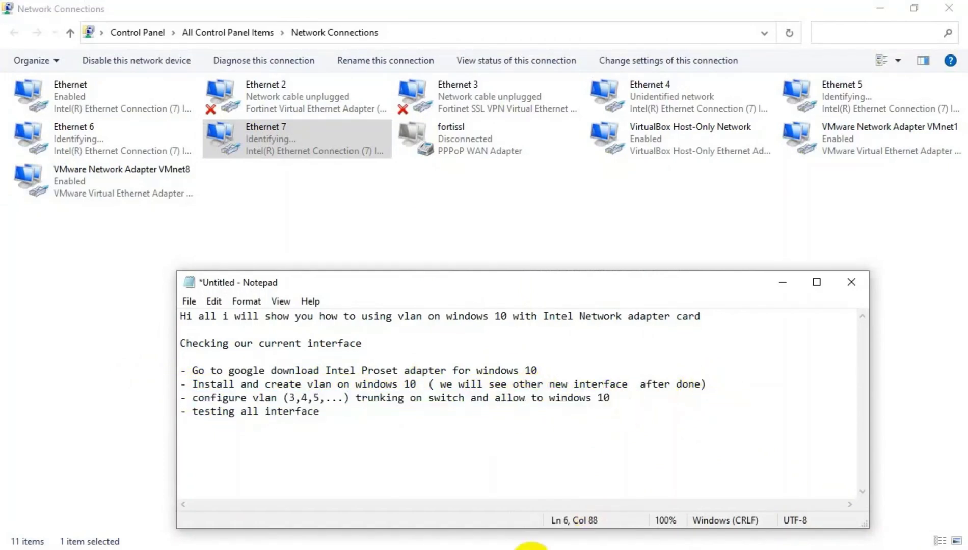
{"action": "key", "text": "Return"}
{"action": "type", "text": "let check"}
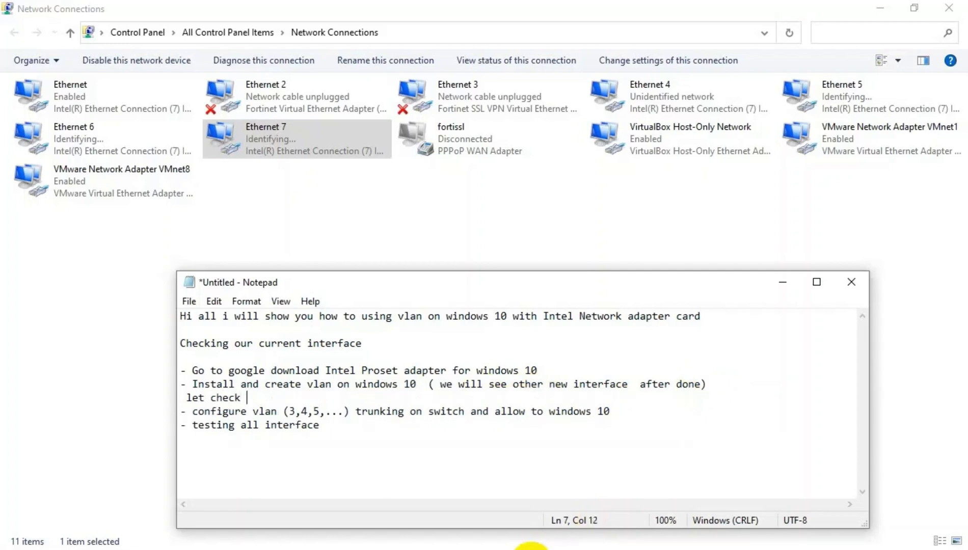
{"action": "key", "text": "BackSpace"}
{"action": "key", "text": "BackSpace"}
{"action": "key", "text": "BackSpace"}
{"action": "type", "text": "t IP on eac"}
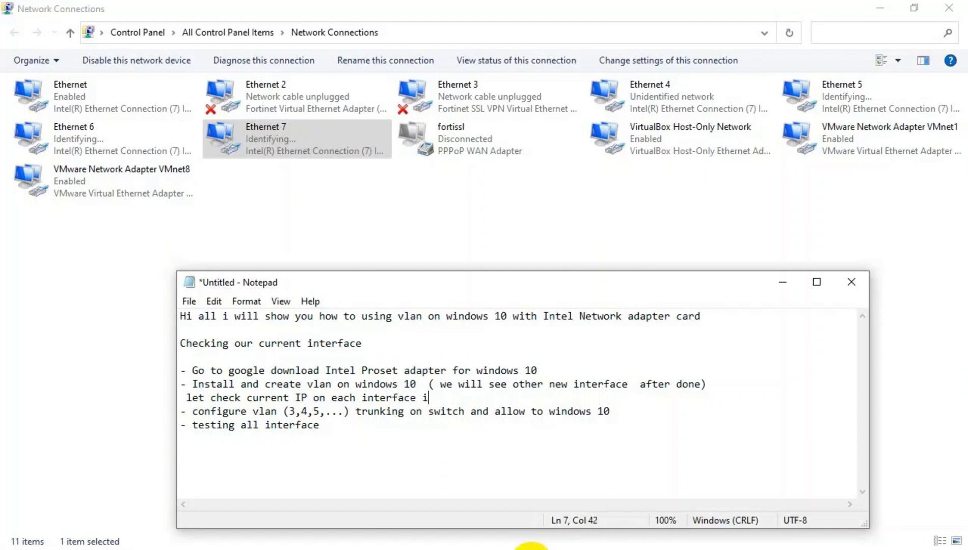
{"action": "type", "text": "hin"}
{"action": "key", "text": "BackSpace"}
{"action": "key", "text": "BackSpace"}
{"action": "key", "text": "BackSpace"}
{"action": "type", "text": "t"}
{"action": "type", "text": "all IP "}
{"action": "type", "text": "have no IP"}
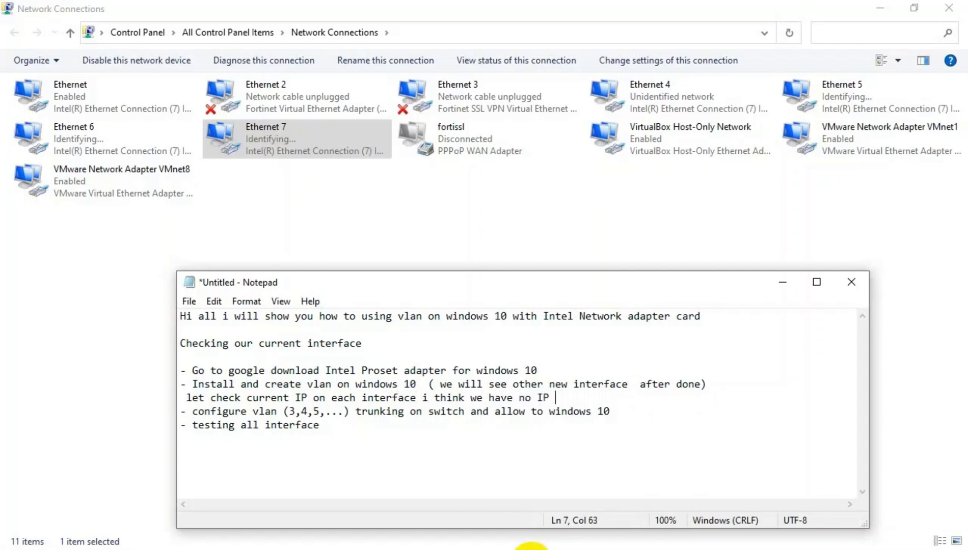
{"action": "type", "text": "because n"}
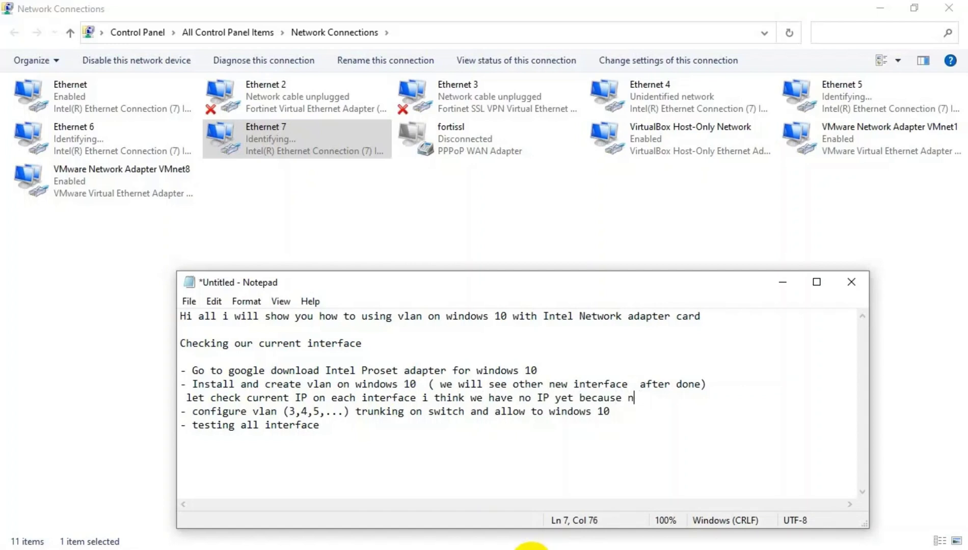
{"action": "key", "text": "BackSpace"}
{"action": "type", "text": "we need to con"}
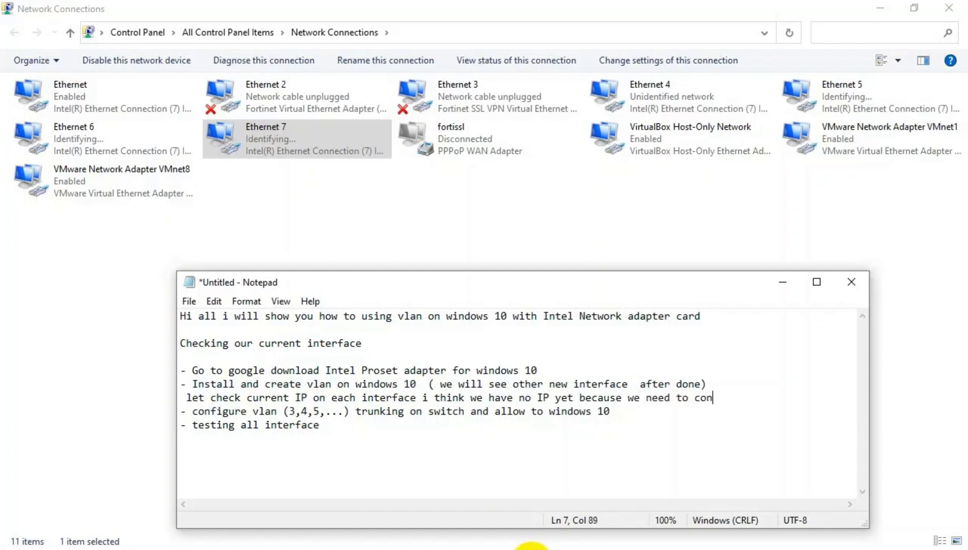
{"action": "type", "text": "figure trunk on s"}
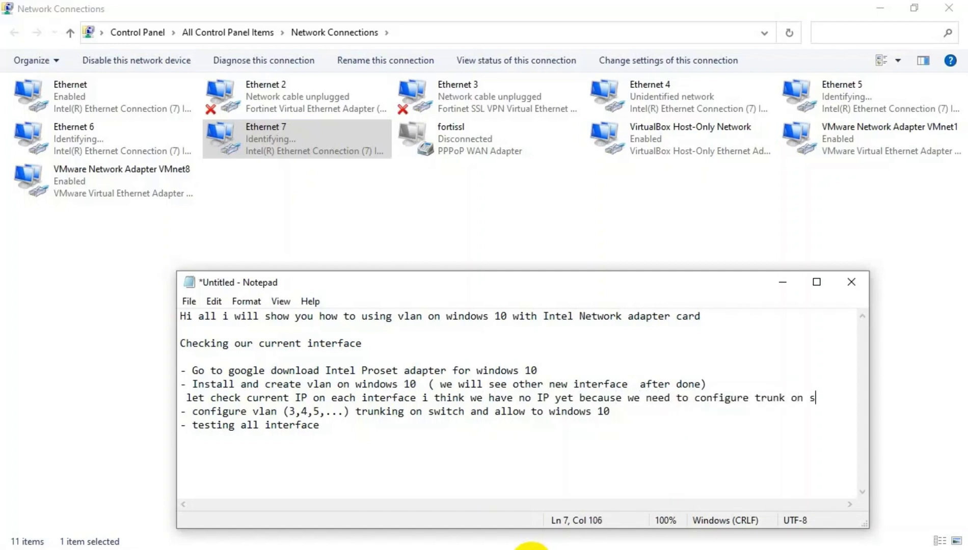
{"action": "type", "text": "witch f - conf"}
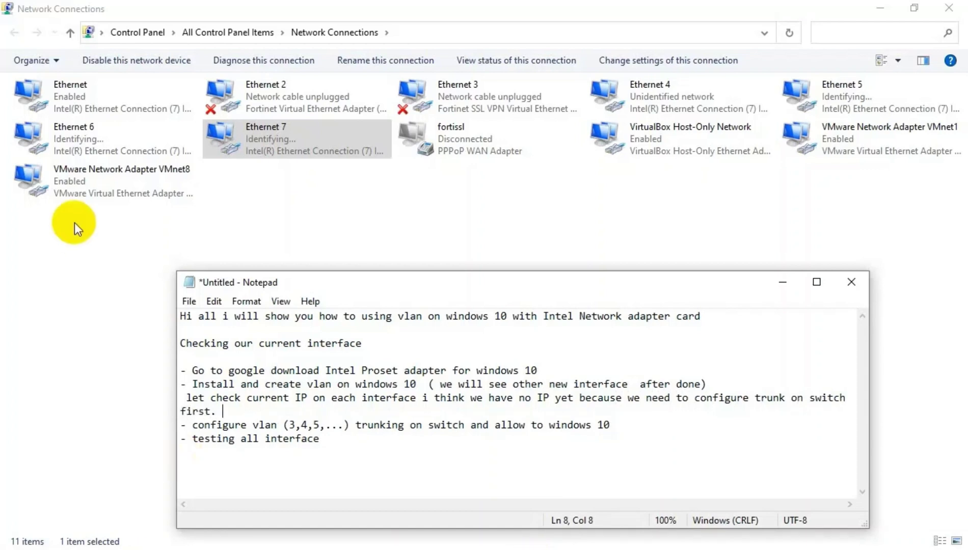
Check the status details of Ethernet 4 and Ethernet 5, each showing only a 169.254 address.
{"action": "left_click", "coordinate": [628, 93]}
{"action": "right_click", "coordinate": [628, 93]}
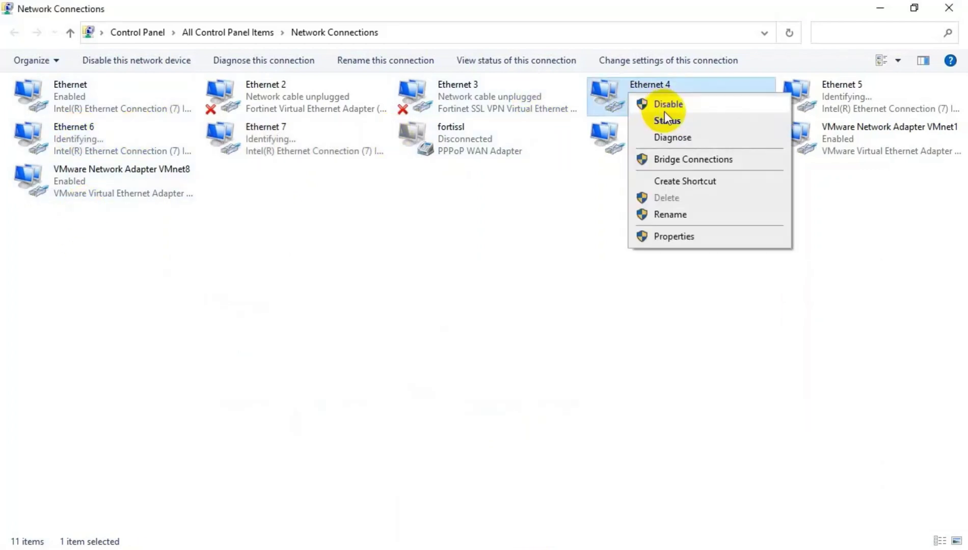
{"action": "left_click", "coordinate": [664, 112]}
{"action": "left_click", "coordinate": [401, 267]}
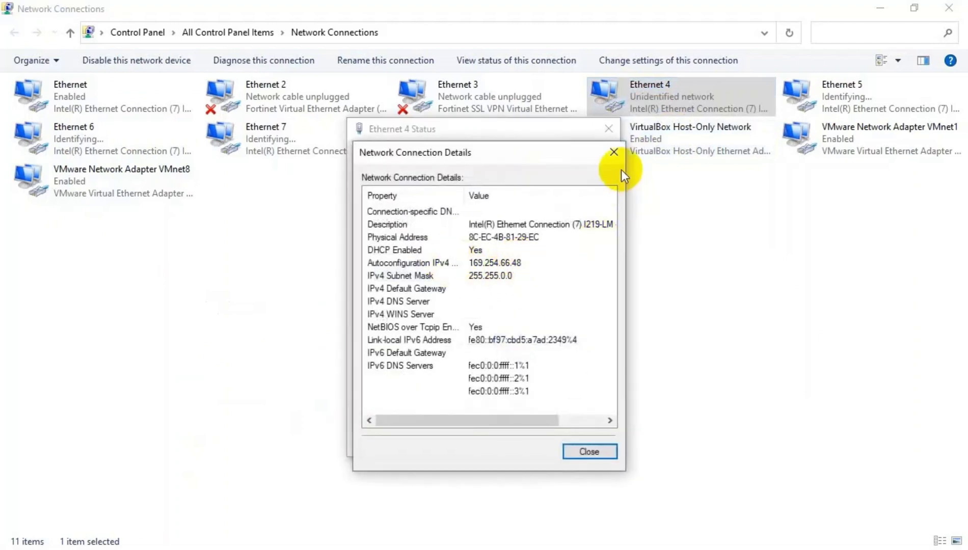
{"action": "left_click", "coordinate": [614, 153]}
{"action": "left_click", "coordinate": [608, 128]}
{"action": "right_click", "coordinate": [839, 94]}
{"action": "left_click", "coordinate": [847, 123]}
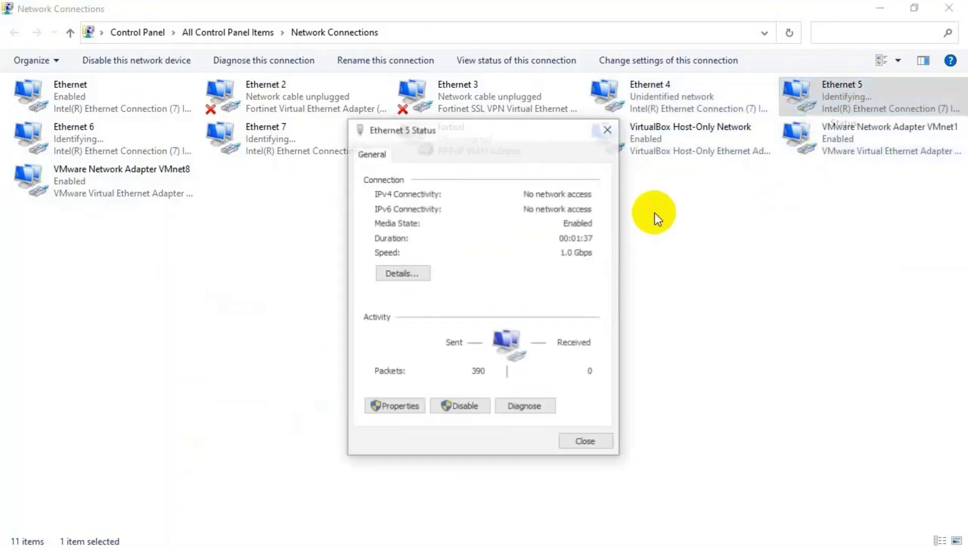
{"action": "left_click", "coordinate": [430, 266]}
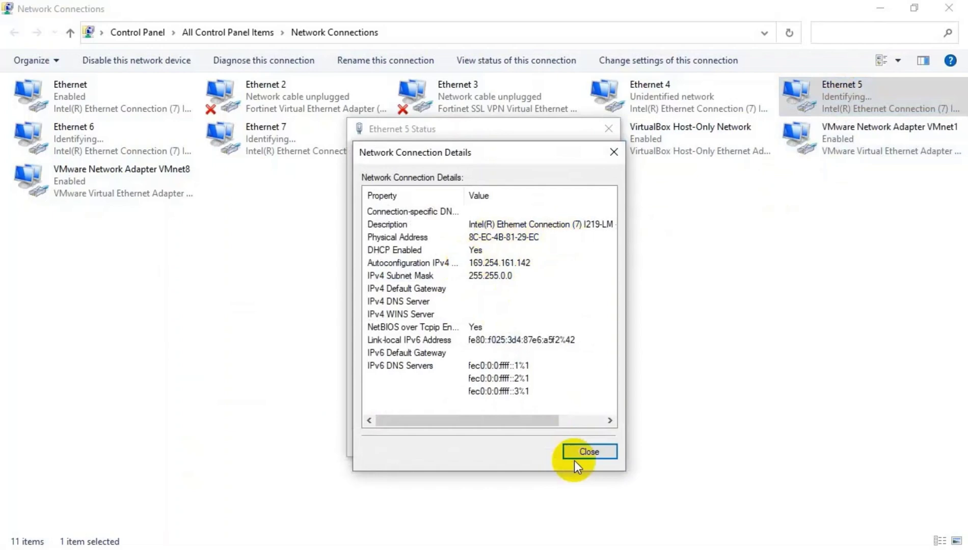
{"action": "left_click", "coordinate": [588, 451]}
{"action": "left_click", "coordinate": [567, 434]}
Check the status details of Ethernet 6 and Ethernet 7, also only 169.254 autoconfiguration addresses.
{"action": "right_click", "coordinate": [106, 140]}
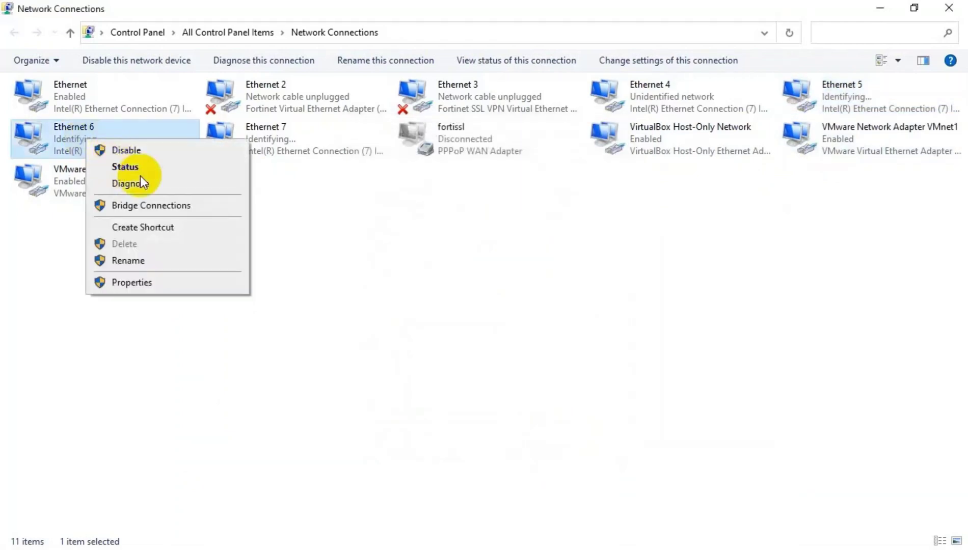
{"action": "left_click", "coordinate": [125, 166]}
{"action": "left_click", "coordinate": [397, 277]}
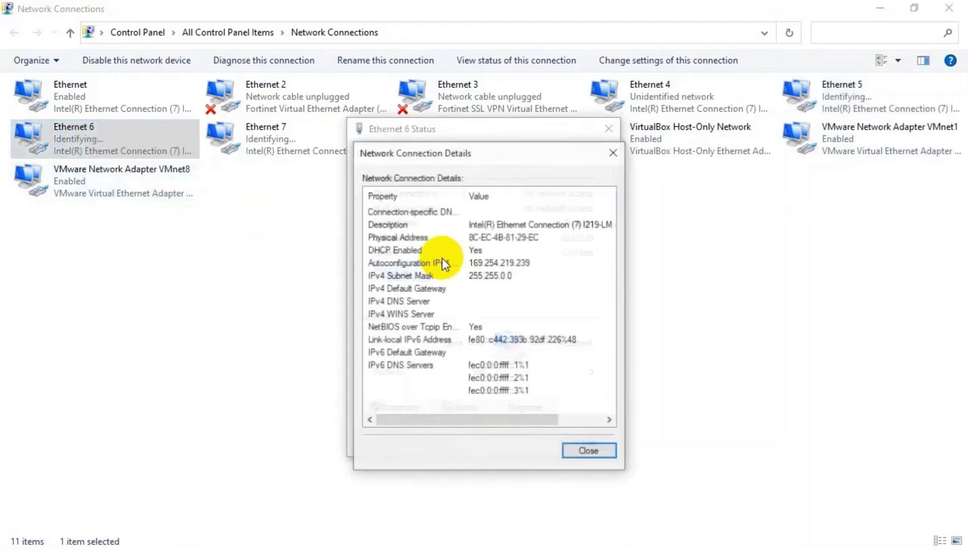
{"action": "left_click", "coordinate": [581, 446]}
{"action": "left_click", "coordinate": [566, 434]}
{"action": "right_click", "coordinate": [276, 141]}
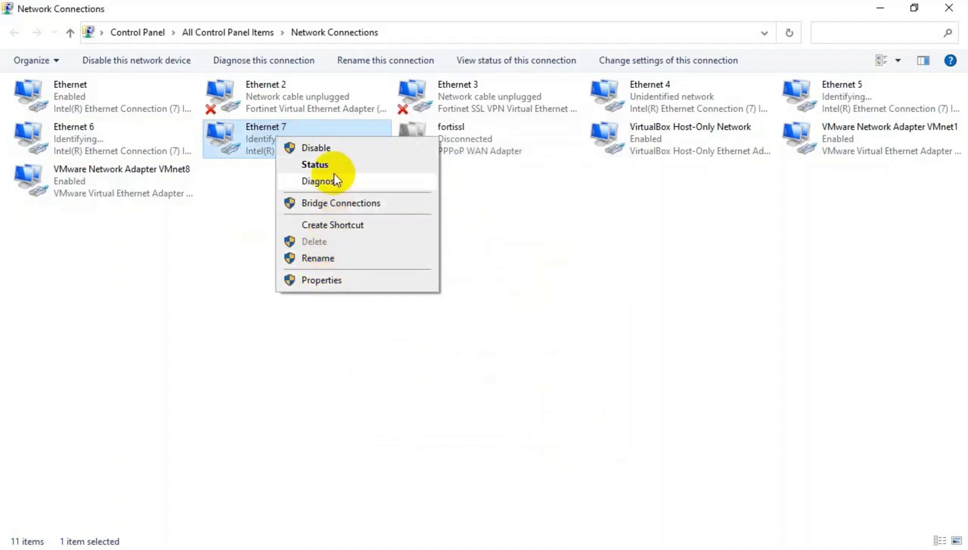
{"action": "left_click", "coordinate": [317, 165]}
{"action": "left_click", "coordinate": [399, 273]}
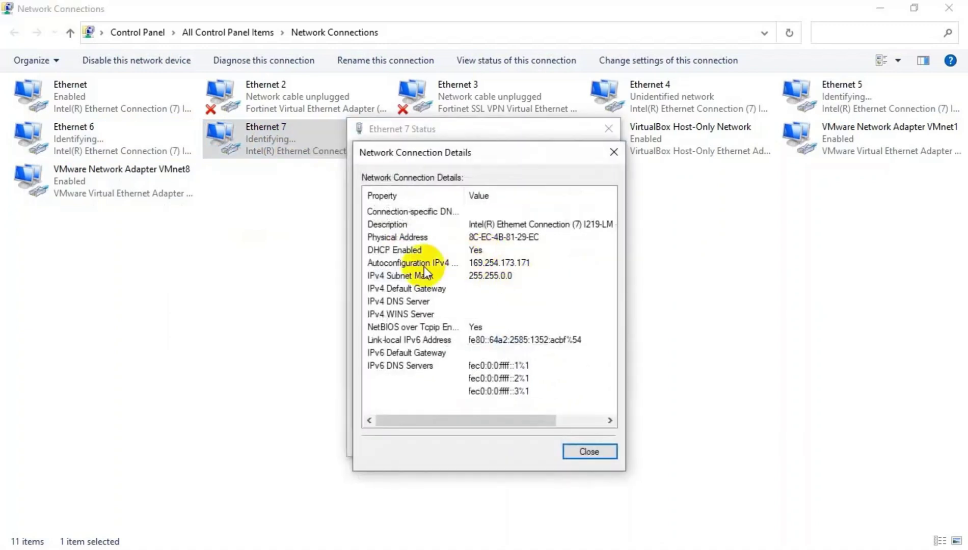
{"action": "left_click", "coordinate": [588, 452]}
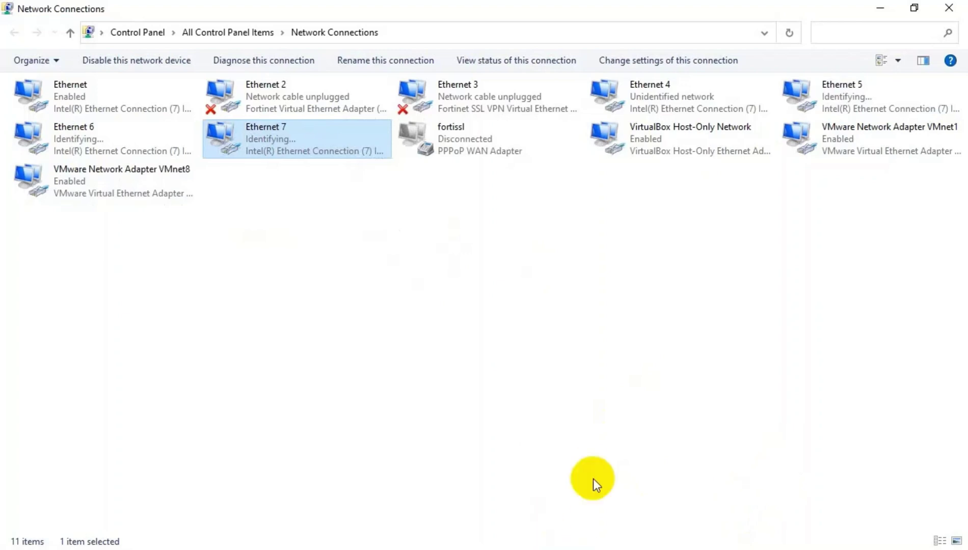
Start a PuTTY session toward the switch, hide it, and refresh the connection list.
{"action": "left_click", "coordinate": [488, 545]}
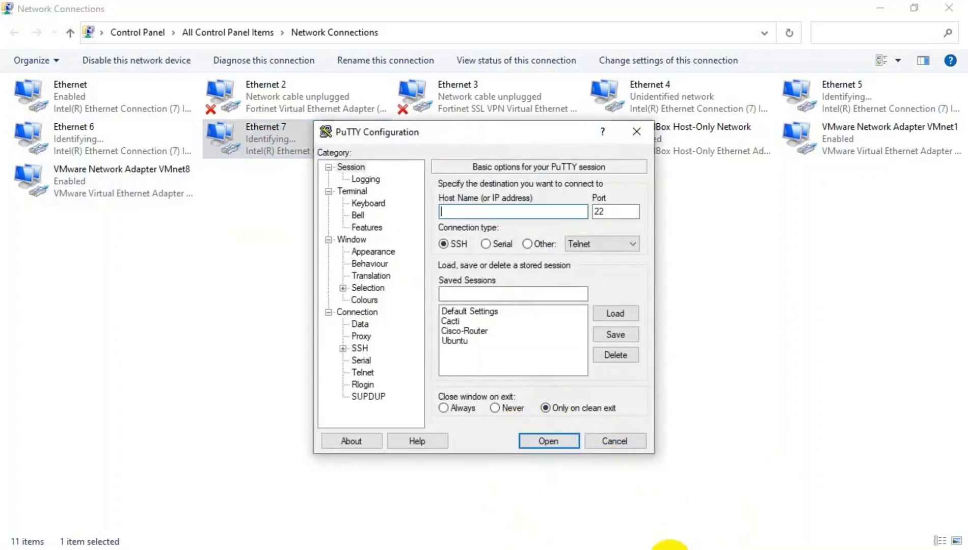
{"action": "left_click", "coordinate": [567, 543]}
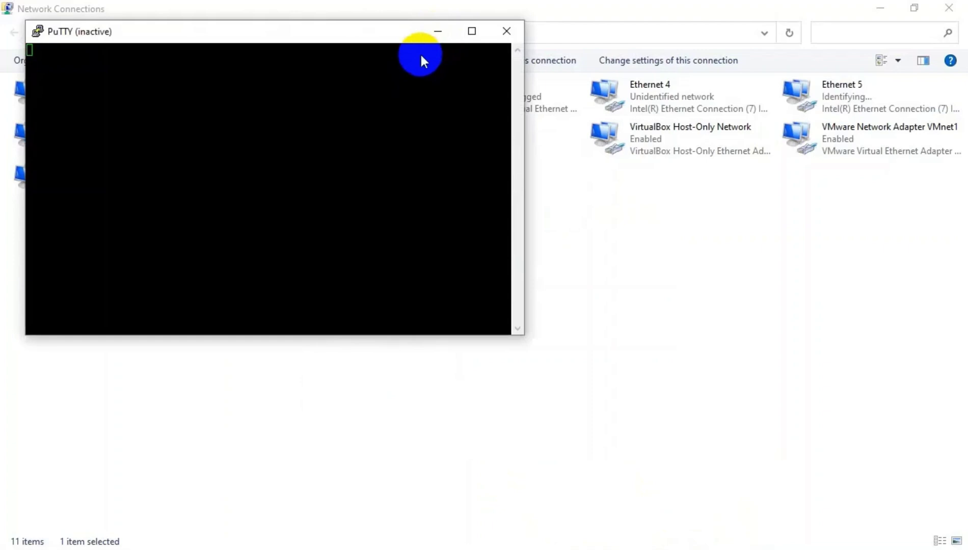
{"action": "left_click", "coordinate": [435, 34]}
{"action": "right_click", "coordinate": [373, 242]}
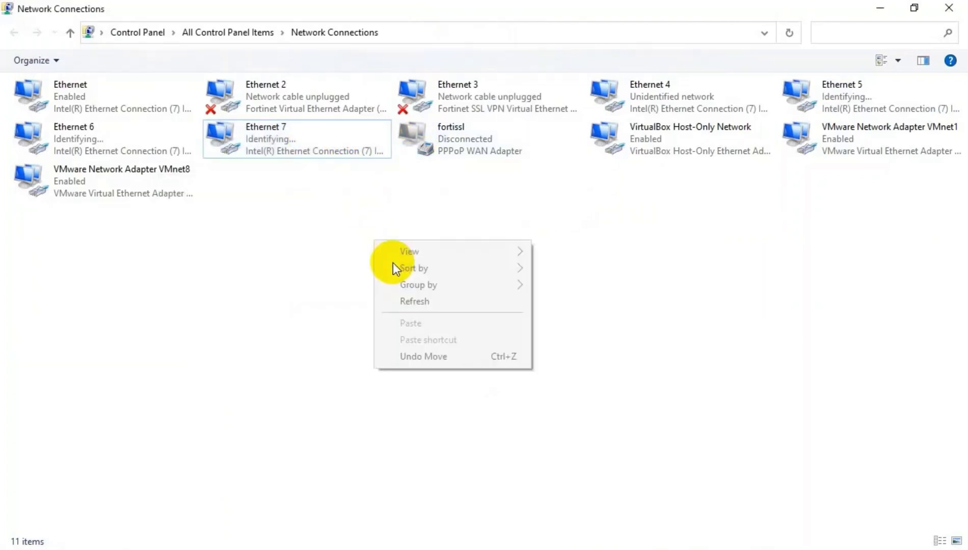
{"action": "left_click", "coordinate": [409, 301]}
Note under the trunking step that this PC can't remote to the switch so another PC must configure it, then select the testing line.
{"action": "left_click", "coordinate": [767, 545]}
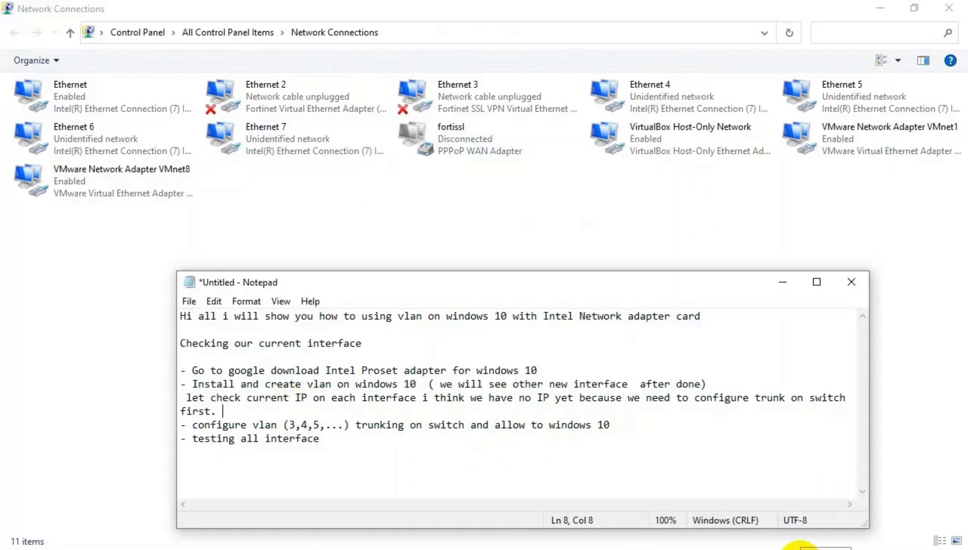
{"action": "key", "text": "Down"}
{"action": "key", "text": "End"}
{"action": "type", "text": "show you the "}
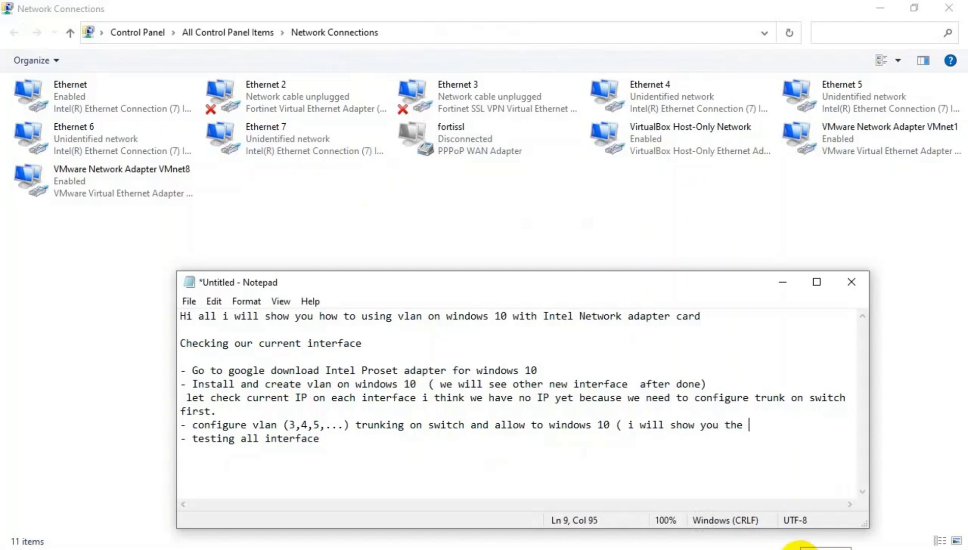
{"action": "type", "text": "configure on"}
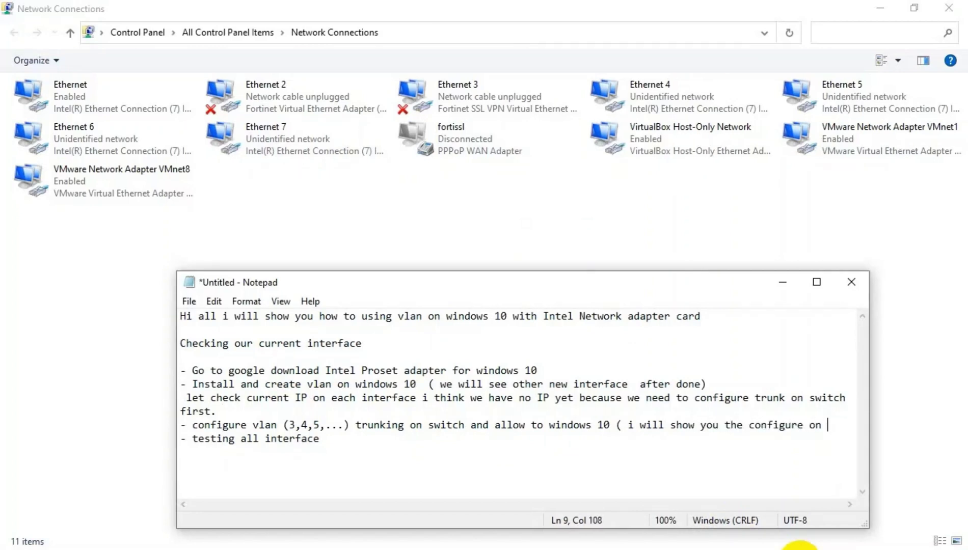
{"action": "type", "text": "tch"}
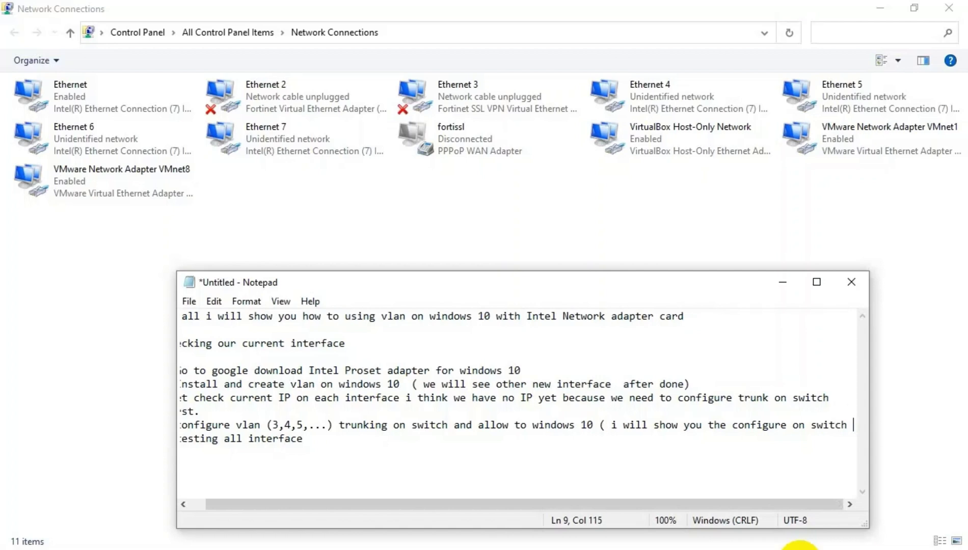
{"action": "key", "text": "Return"}
{"action": "type", "text": "because this PC can't"}
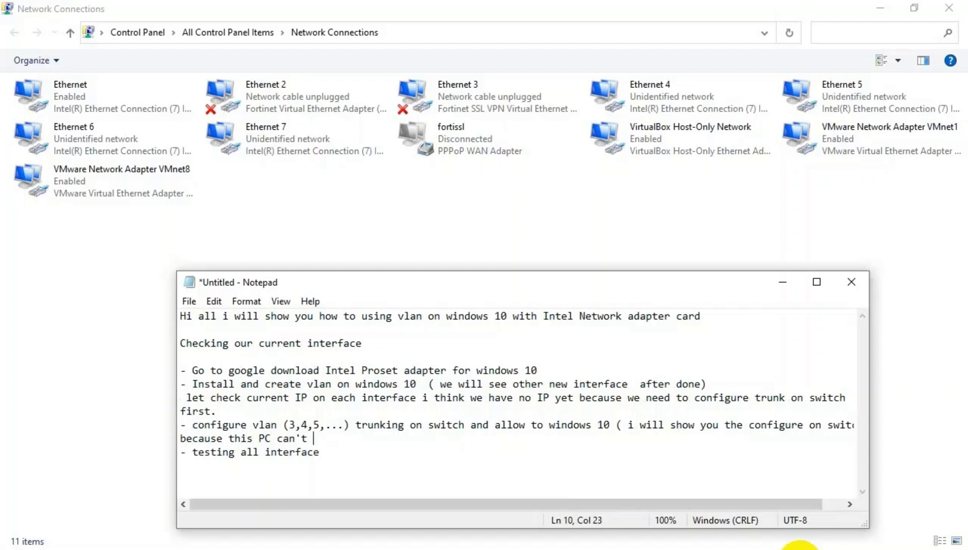
{"action": "type", "text": "remote to "}
{"action": "type", "text": "switch nee"}
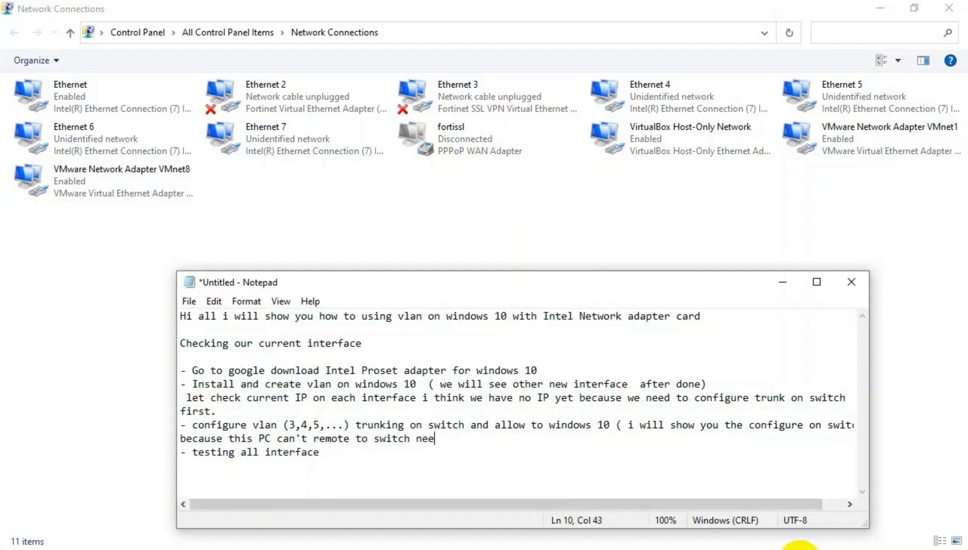
{"action": "type", "text": "d other PC to "}
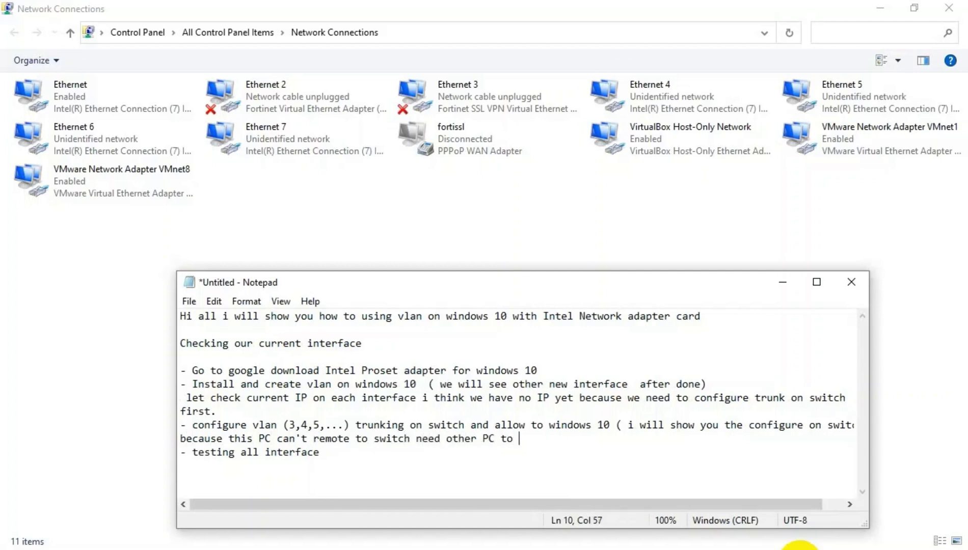
{"action": "type", "text": "do the configur"}
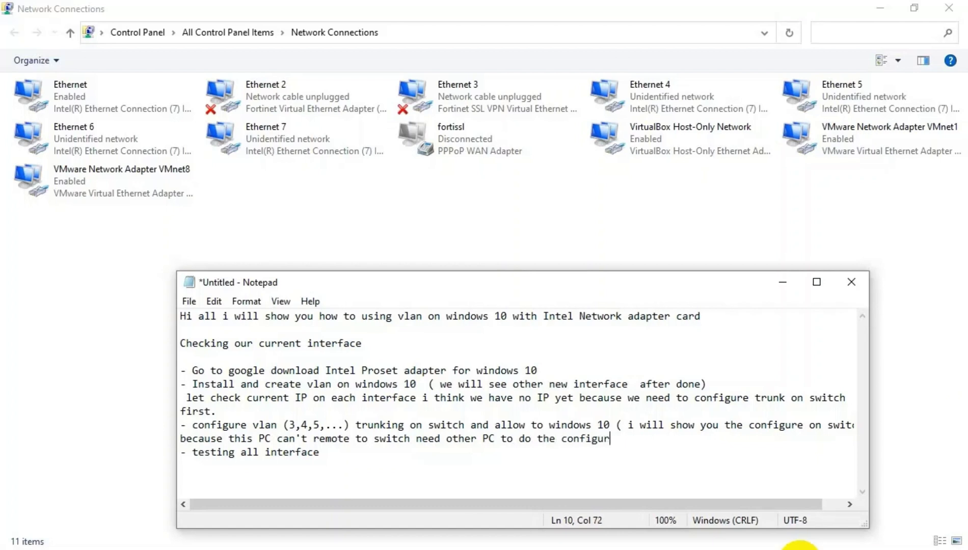
{"action": "type", "text": "e"}
{"action": "key", "text": "Return"}
{"action": "left_click_drag", "start_coordinate": [180, 465], "coordinate": [325, 467]}
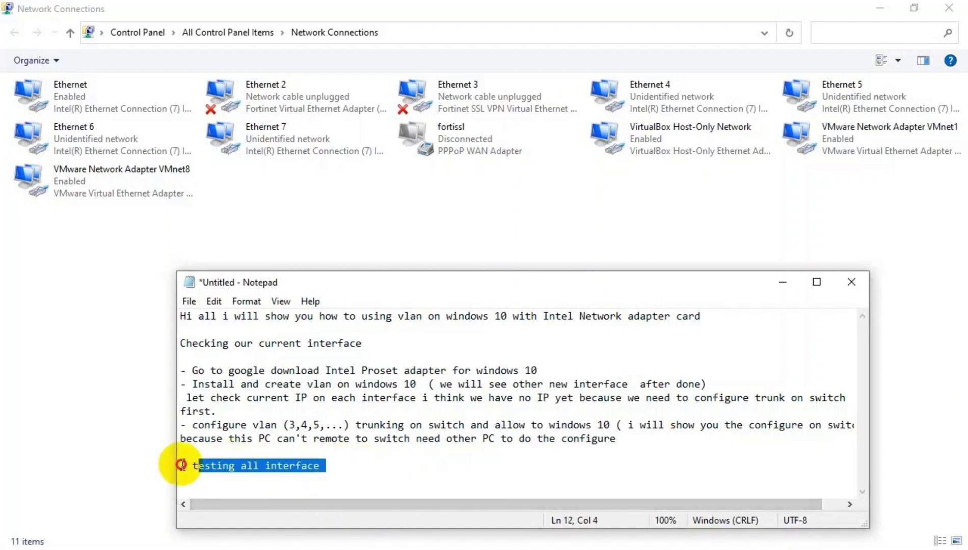
Refresh the connection list and bring up the IPv4 settings in Ethernet 7's properties.
{"action": "right_click", "coordinate": [297, 193]}
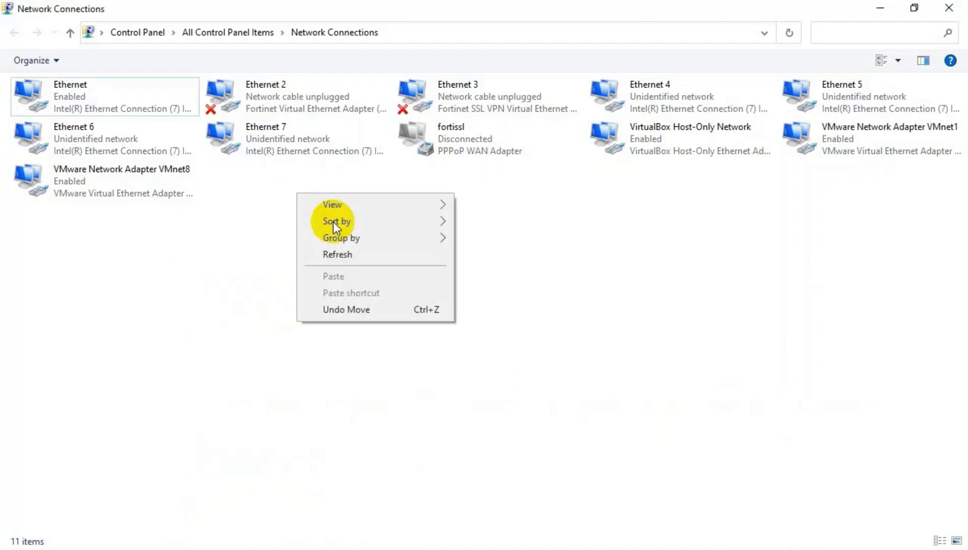
{"action": "left_click", "coordinate": [347, 252]}
{"action": "right_click", "coordinate": [341, 210]}
{"action": "left_click", "coordinate": [378, 272]}
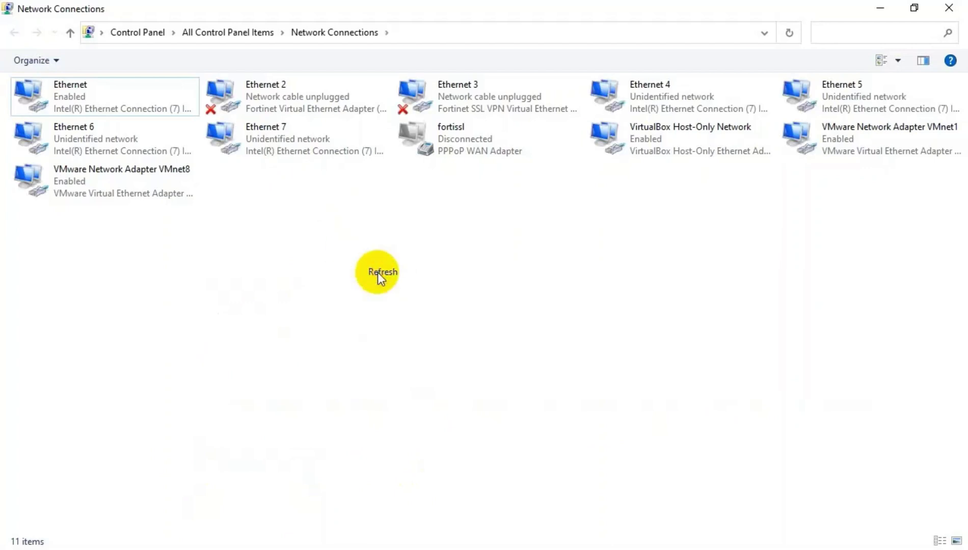
{"action": "left_click", "coordinate": [284, 141]}
{"action": "right_click", "coordinate": [284, 141]}
{"action": "left_click", "coordinate": [329, 282]}
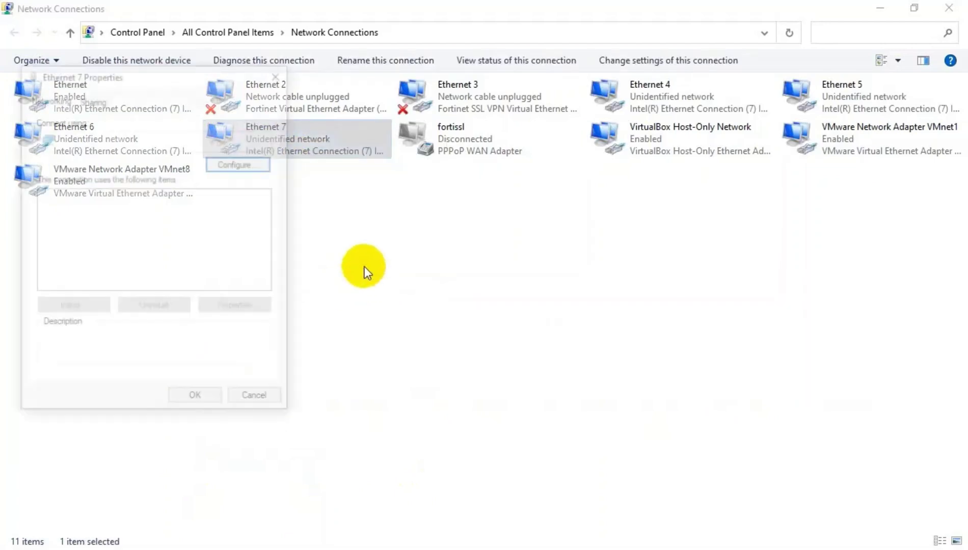
{"action": "left_click", "coordinate": [172, 272]}
{"action": "scroll", "coordinate": [172, 272], "scroll_direction": "down", "scroll_amount": 3}
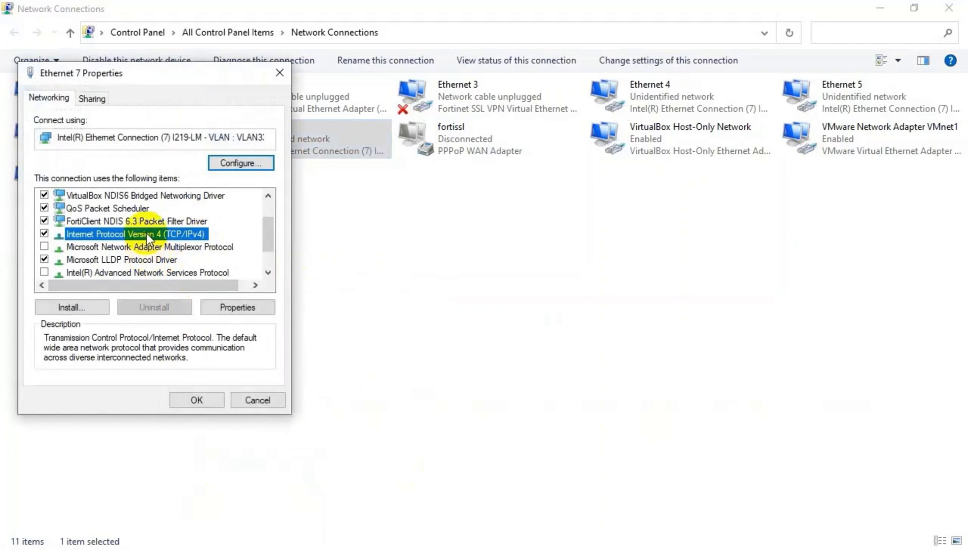
{"action": "double_click", "coordinate": [146, 233]}
Give the VLAN33 interface Ethernet 7 static IPv4 10.20.17.11, mask 255.255.255.240, and confirm.
{"action": "left_click", "coordinate": [72, 240]}
{"action": "left_click", "coordinate": [215, 258]}
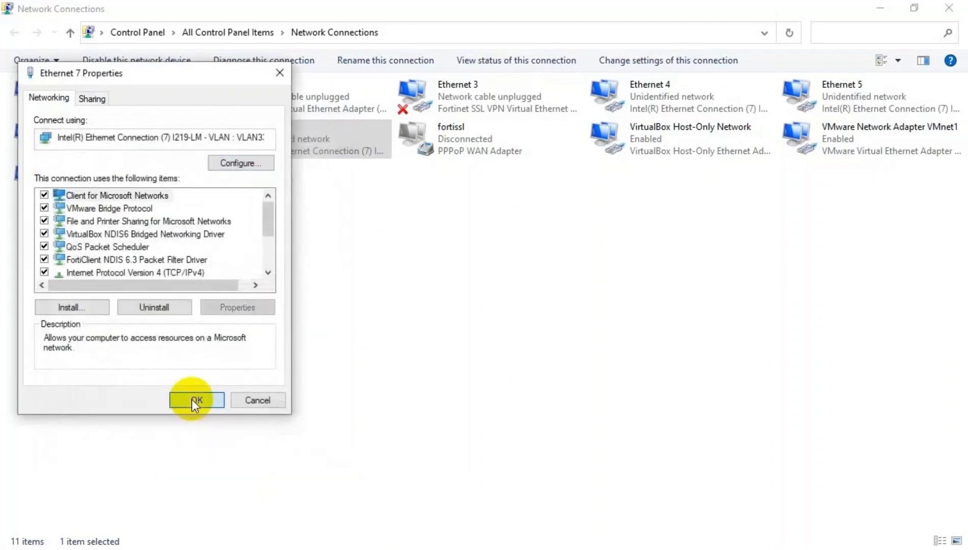
{"action": "double_click", "coordinate": [248, 138]}
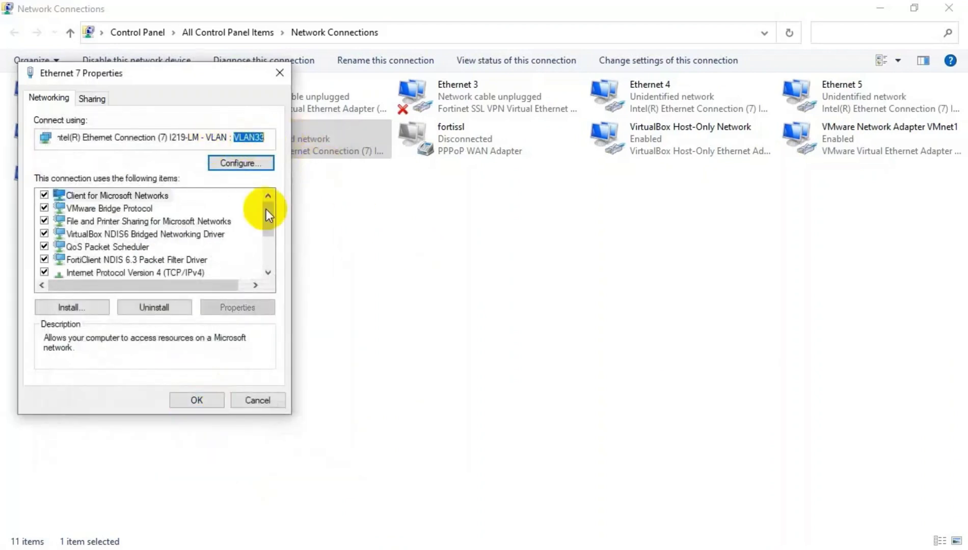
{"action": "left_click", "coordinate": [196, 400]}
Add a final Notepad line 'vlan 33 is manul only' below the testing step.
{"action": "left_click", "coordinate": [751, 545]}
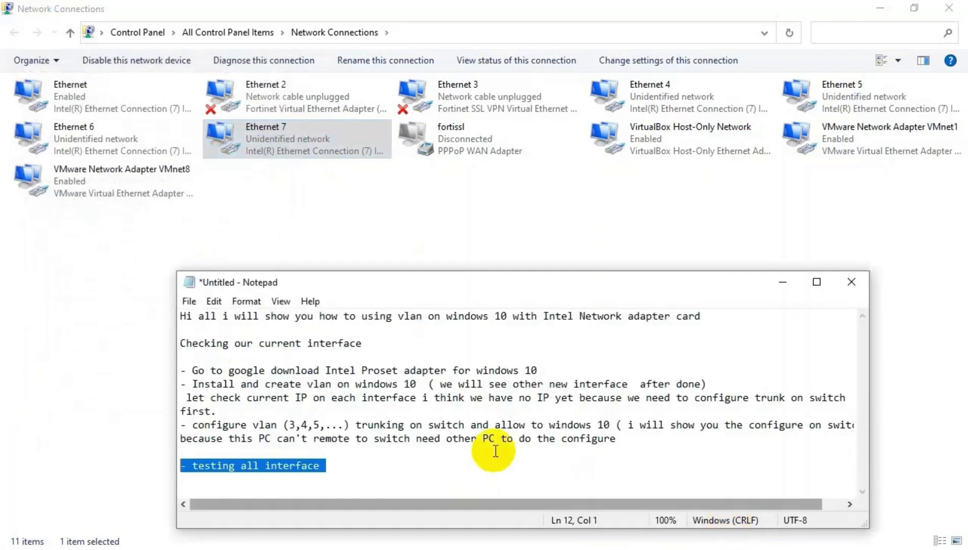
{"action": "key", "text": "End"}
{"action": "key", "text": "Return"}
{"action": "key", "text": "Return"}
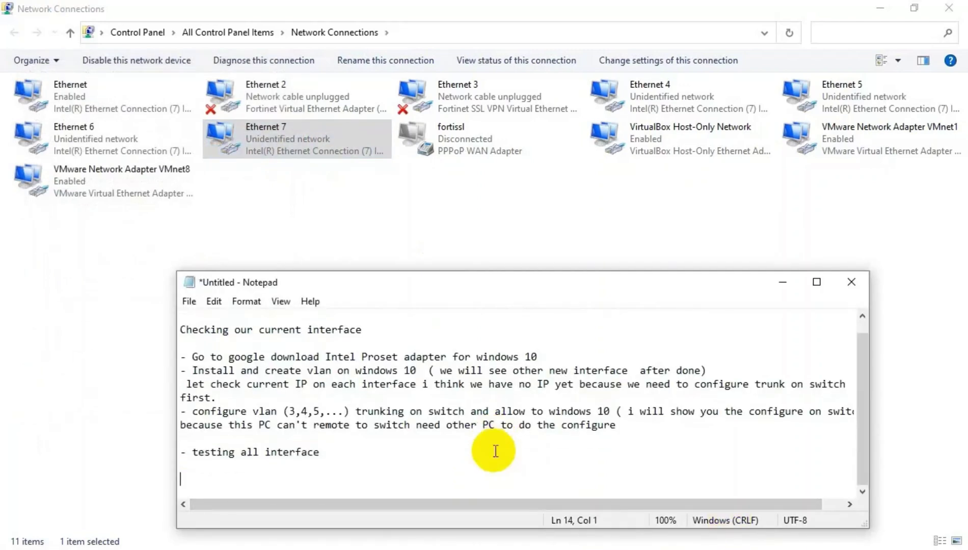
{"action": "type", "text": "vlan"}
{"action": "key", "text": "BackSpace"}
{"action": "key", "text": "BackSpace"}
{"action": "type", "text": "33 is m"}
{"action": "type", "text": "anul "}
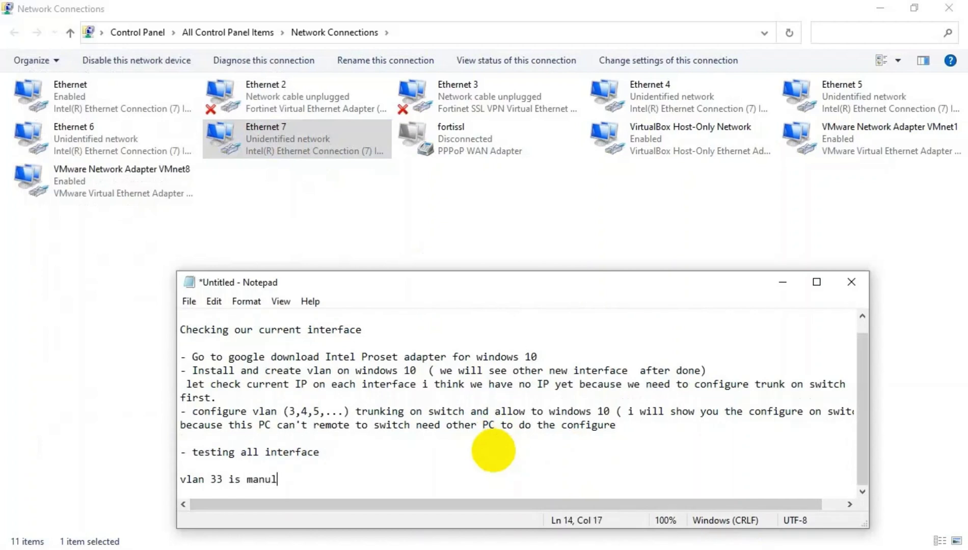
{"action": "type", "text": "only"}
{"action": "key", "text": "super+r"}
{"action": "type", "text": "p"}
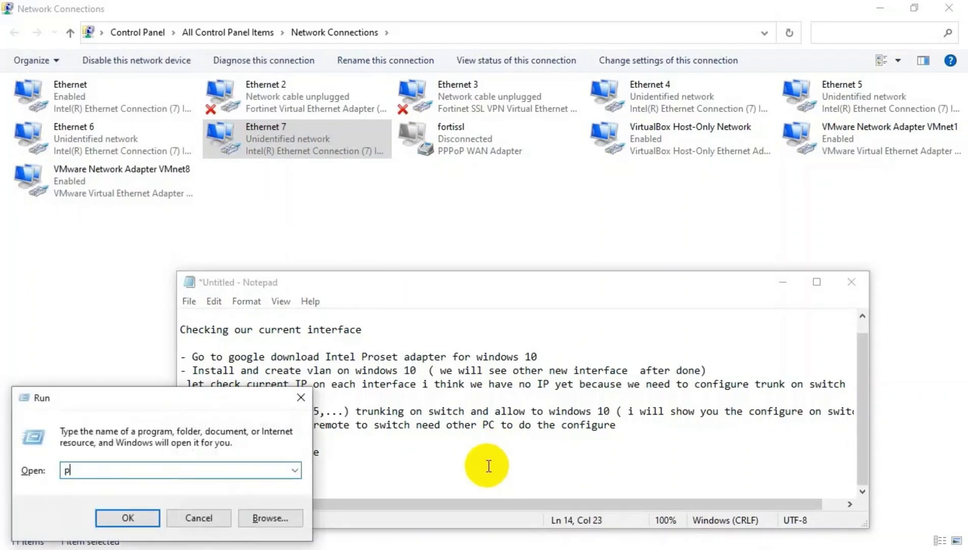
{"action": "type", "text": "ing www"}
{"action": "key", "text": "Down"}
{"action": "key", "text": "Return"}
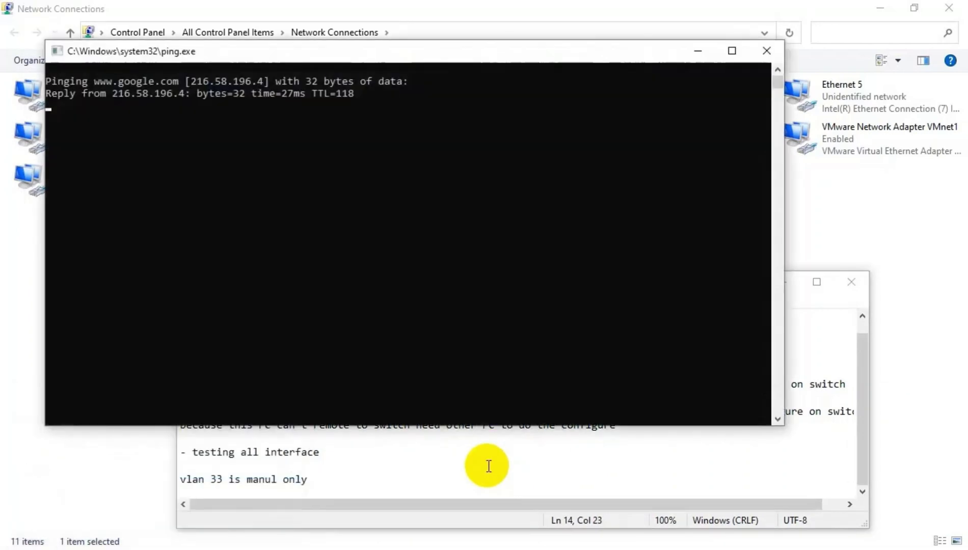
Shrink and close the ping window, then bring Notepad forward and move it aside.
{"action": "left_click_drag", "start_coordinate": [772, 421], "coordinate": [342, 227]}
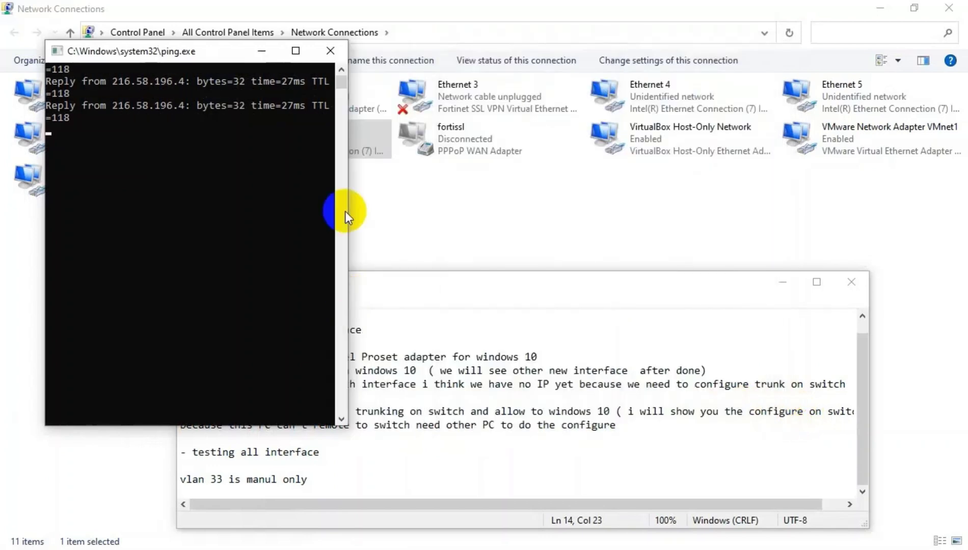
{"action": "left_click_drag", "start_coordinate": [342, 422], "coordinate": [401, 226]}
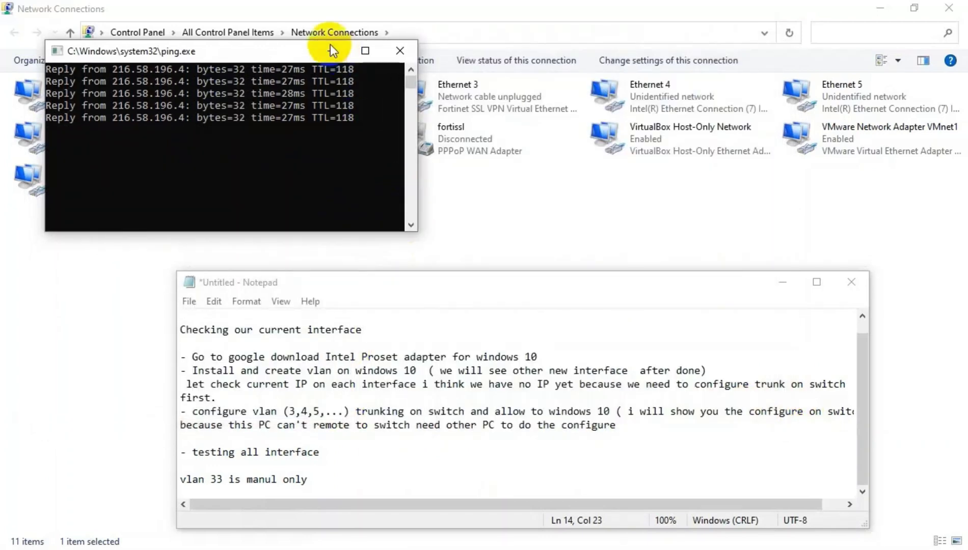
{"action": "left_click", "coordinate": [330, 50]}
{"action": "left_click", "coordinate": [333, 424]}
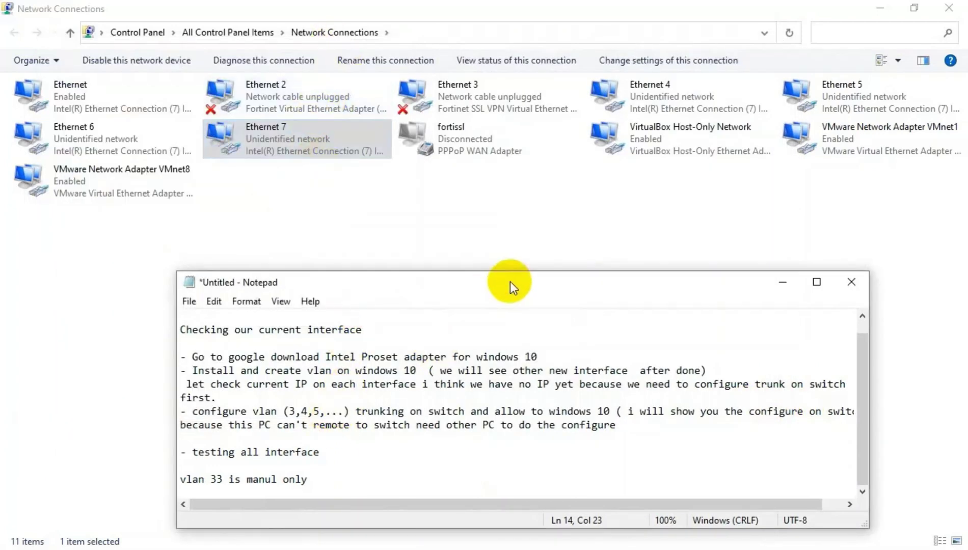
{"action": "left_click_drag", "start_coordinate": [312, 282], "coordinate": [230, 258]}
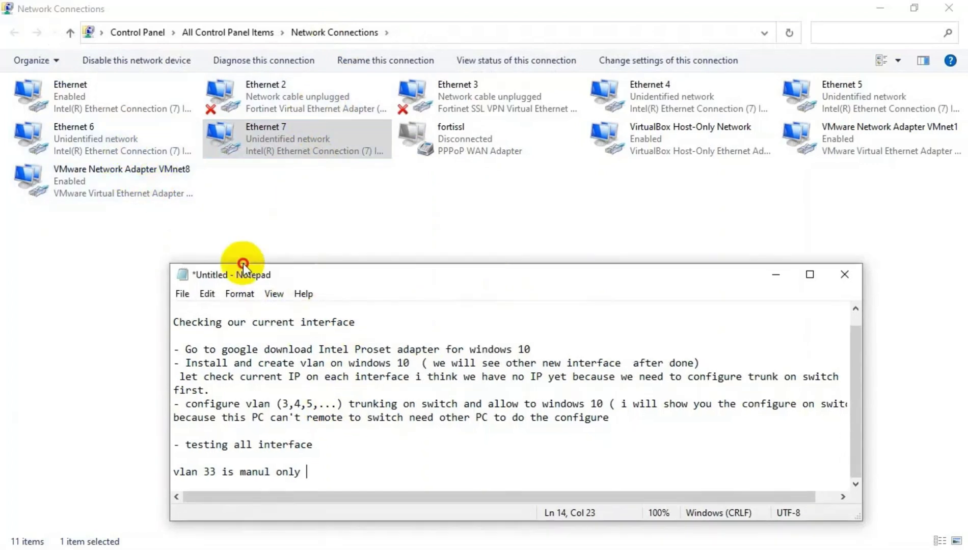
Read Ethernet 6's status details showing a DHCP 172.22.12 address, then close them.
{"action": "right_click", "coordinate": [123, 142]}
{"action": "left_click", "coordinate": [161, 168]}
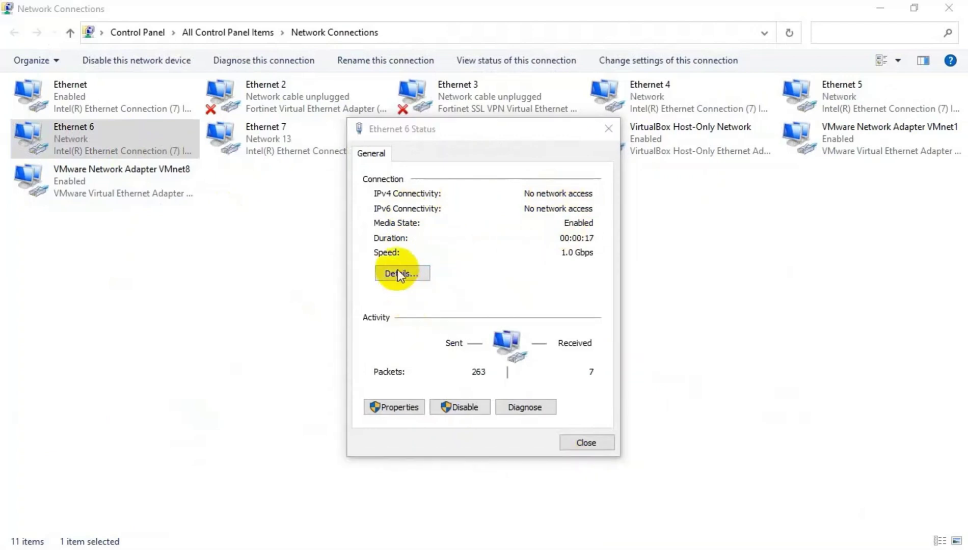
{"action": "left_click", "coordinate": [410, 271]}
{"action": "left_click", "coordinate": [499, 262]}
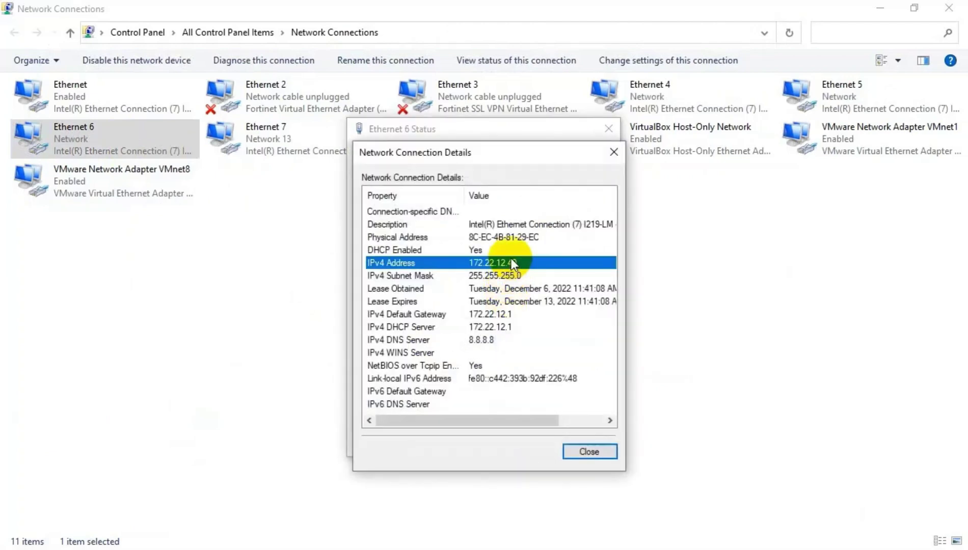
{"action": "left_click", "coordinate": [587, 451]}
{"action": "left_click", "coordinate": [576, 428]}
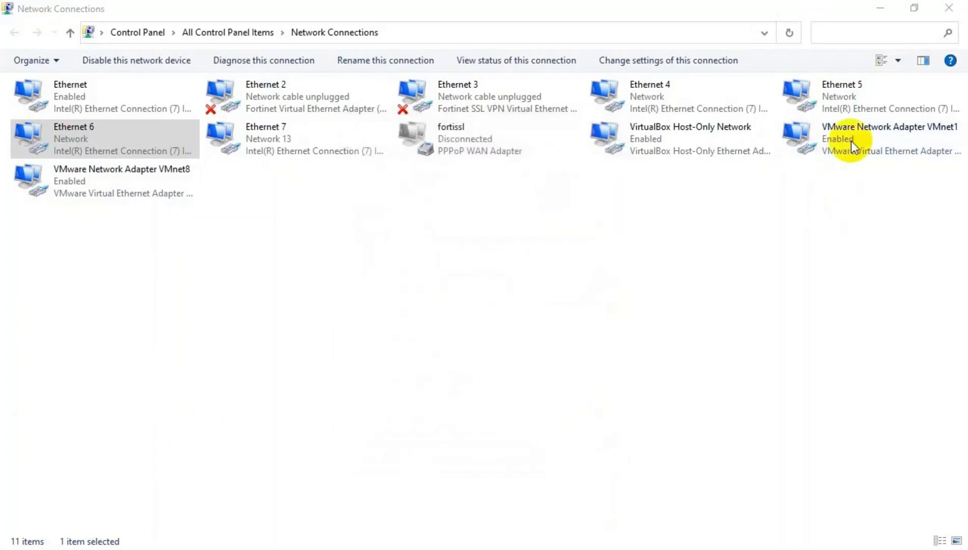
Read Ethernet 5's status details showing DHCP address 172.21.11.42, then close them.
{"action": "right_click", "coordinate": [842, 91]}
{"action": "left_click", "coordinate": [846, 120]}
{"action": "left_click", "coordinate": [406, 270]}
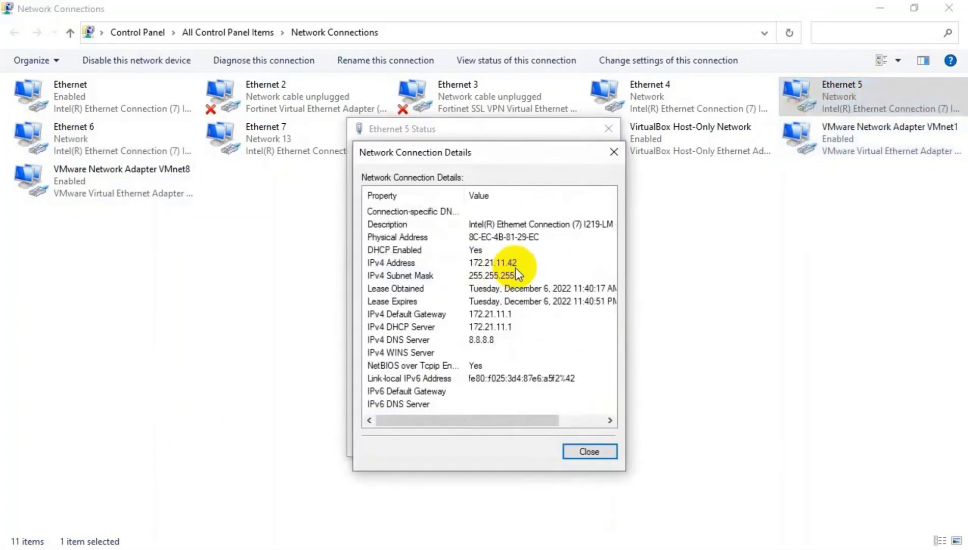
{"action": "left_click", "coordinate": [514, 264]}
{"action": "left_click", "coordinate": [589, 451]}
{"action": "left_click", "coordinate": [577, 428]}
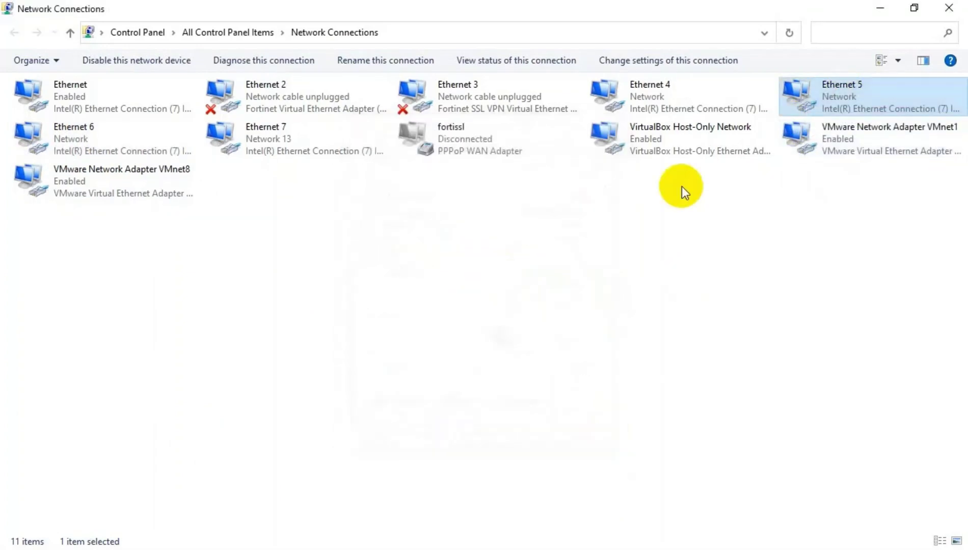
Read Ethernet 4's status details showing DHCP address 172.20.10.42, then close them.
{"action": "right_click", "coordinate": [648, 92]}
{"action": "left_click", "coordinate": [671, 122]}
{"action": "left_click", "coordinate": [404, 276]}
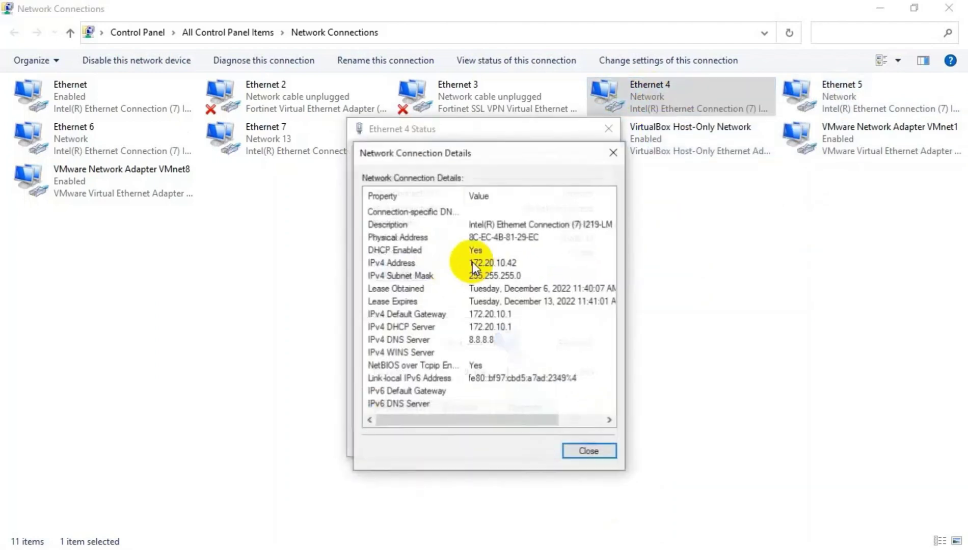
{"action": "left_click", "coordinate": [509, 265]}
{"action": "left_click", "coordinate": [589, 451]}
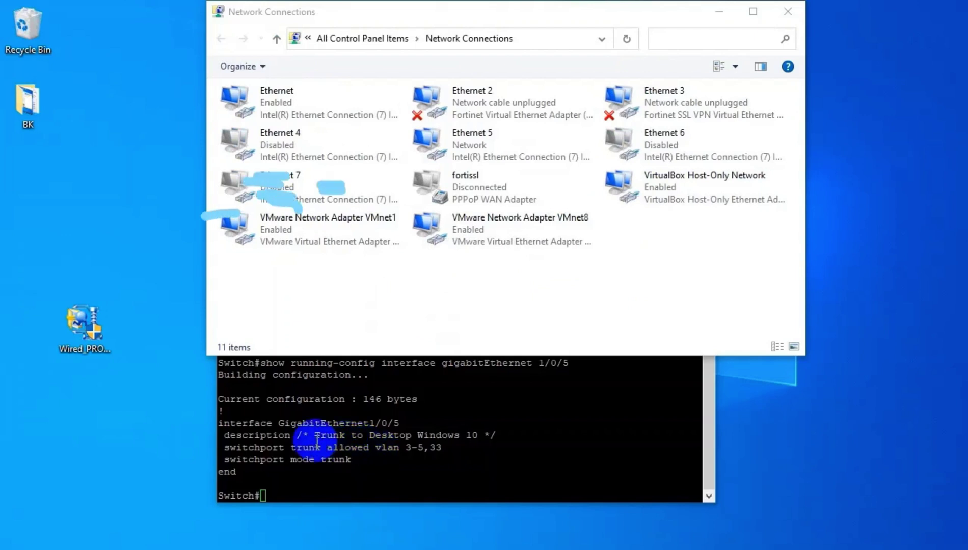
Highlight the trunk description line showing Gi1/0/5 trunk allowing VLANs 3-5 and 33.
{"action": "left_click_drag", "start_coordinate": [312, 435], "coordinate": [508, 438]}
{"action": "left_click", "coordinate": [310, 98]}
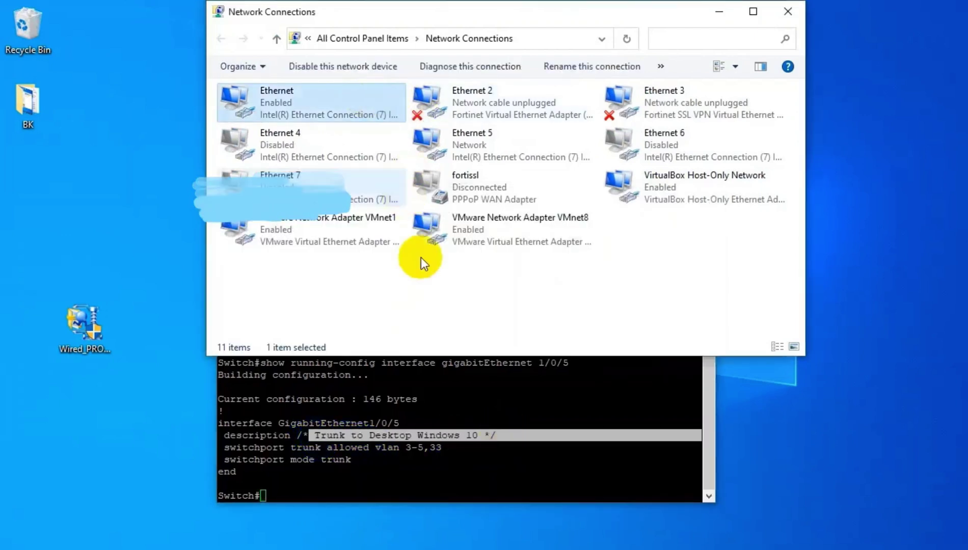